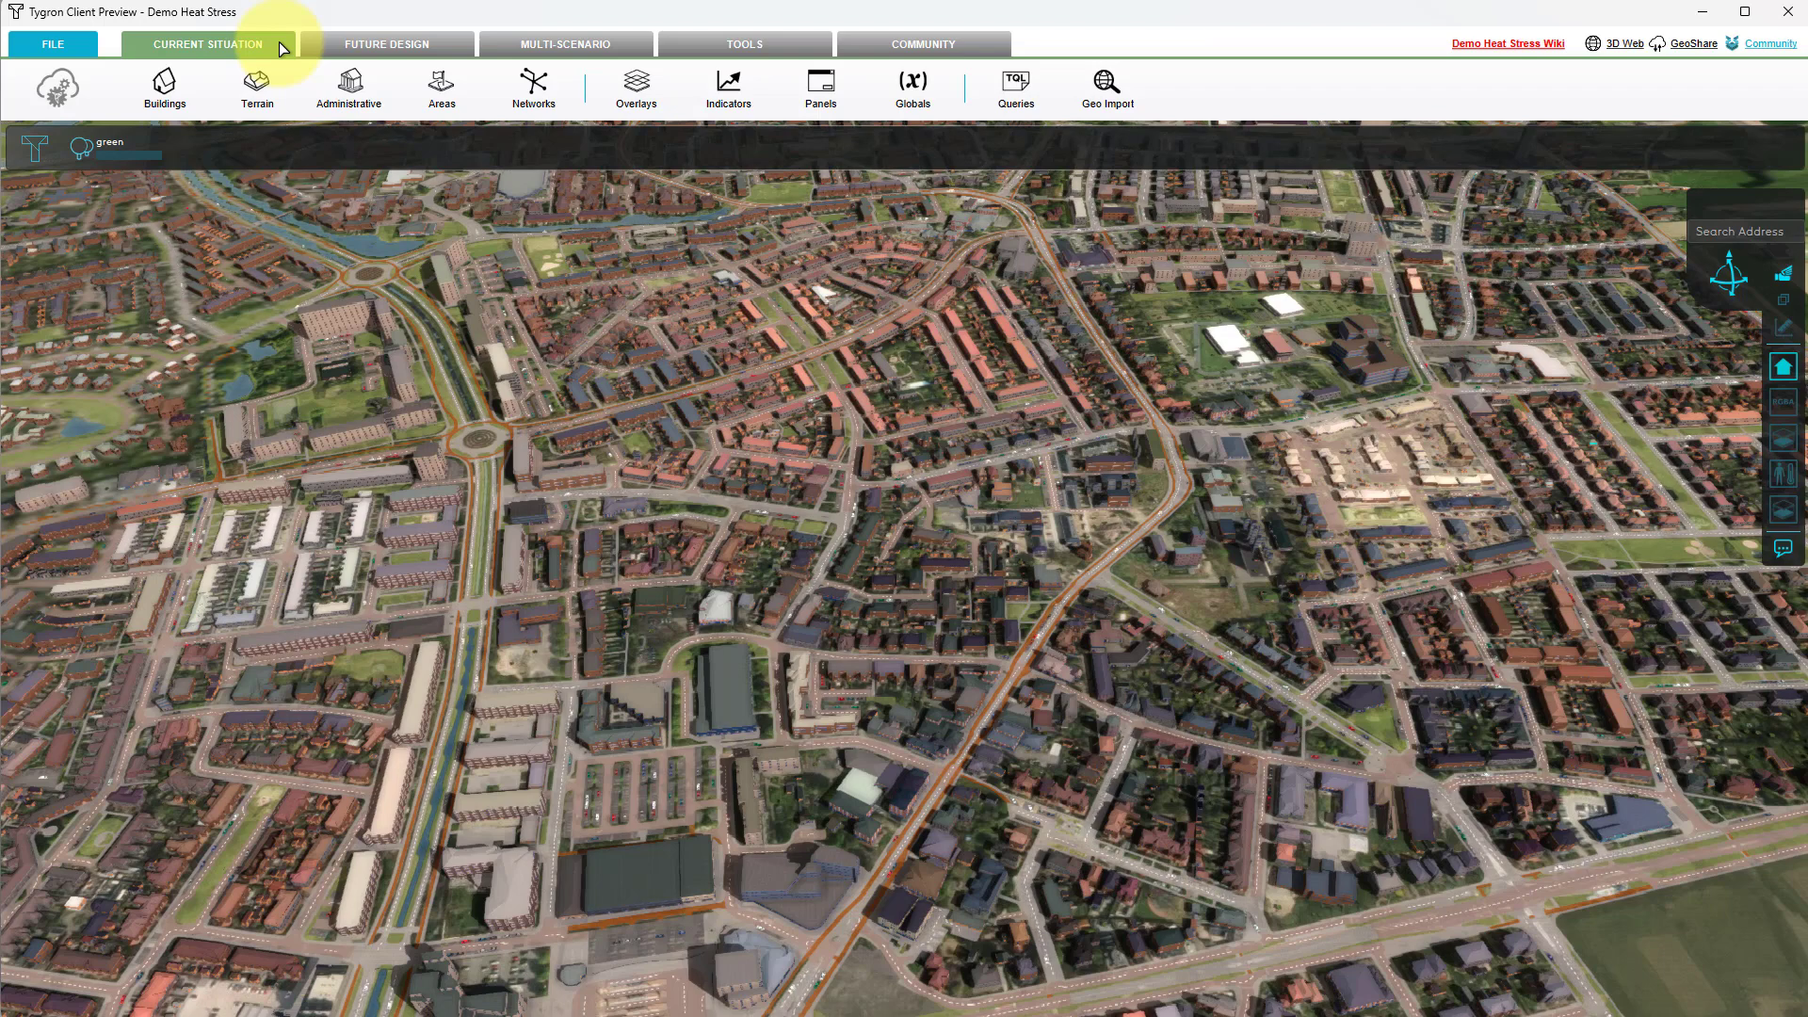
# Start a geo data import for areas, searching for services in the ArcGIS Online catalog
pyautogui.click(441, 98)
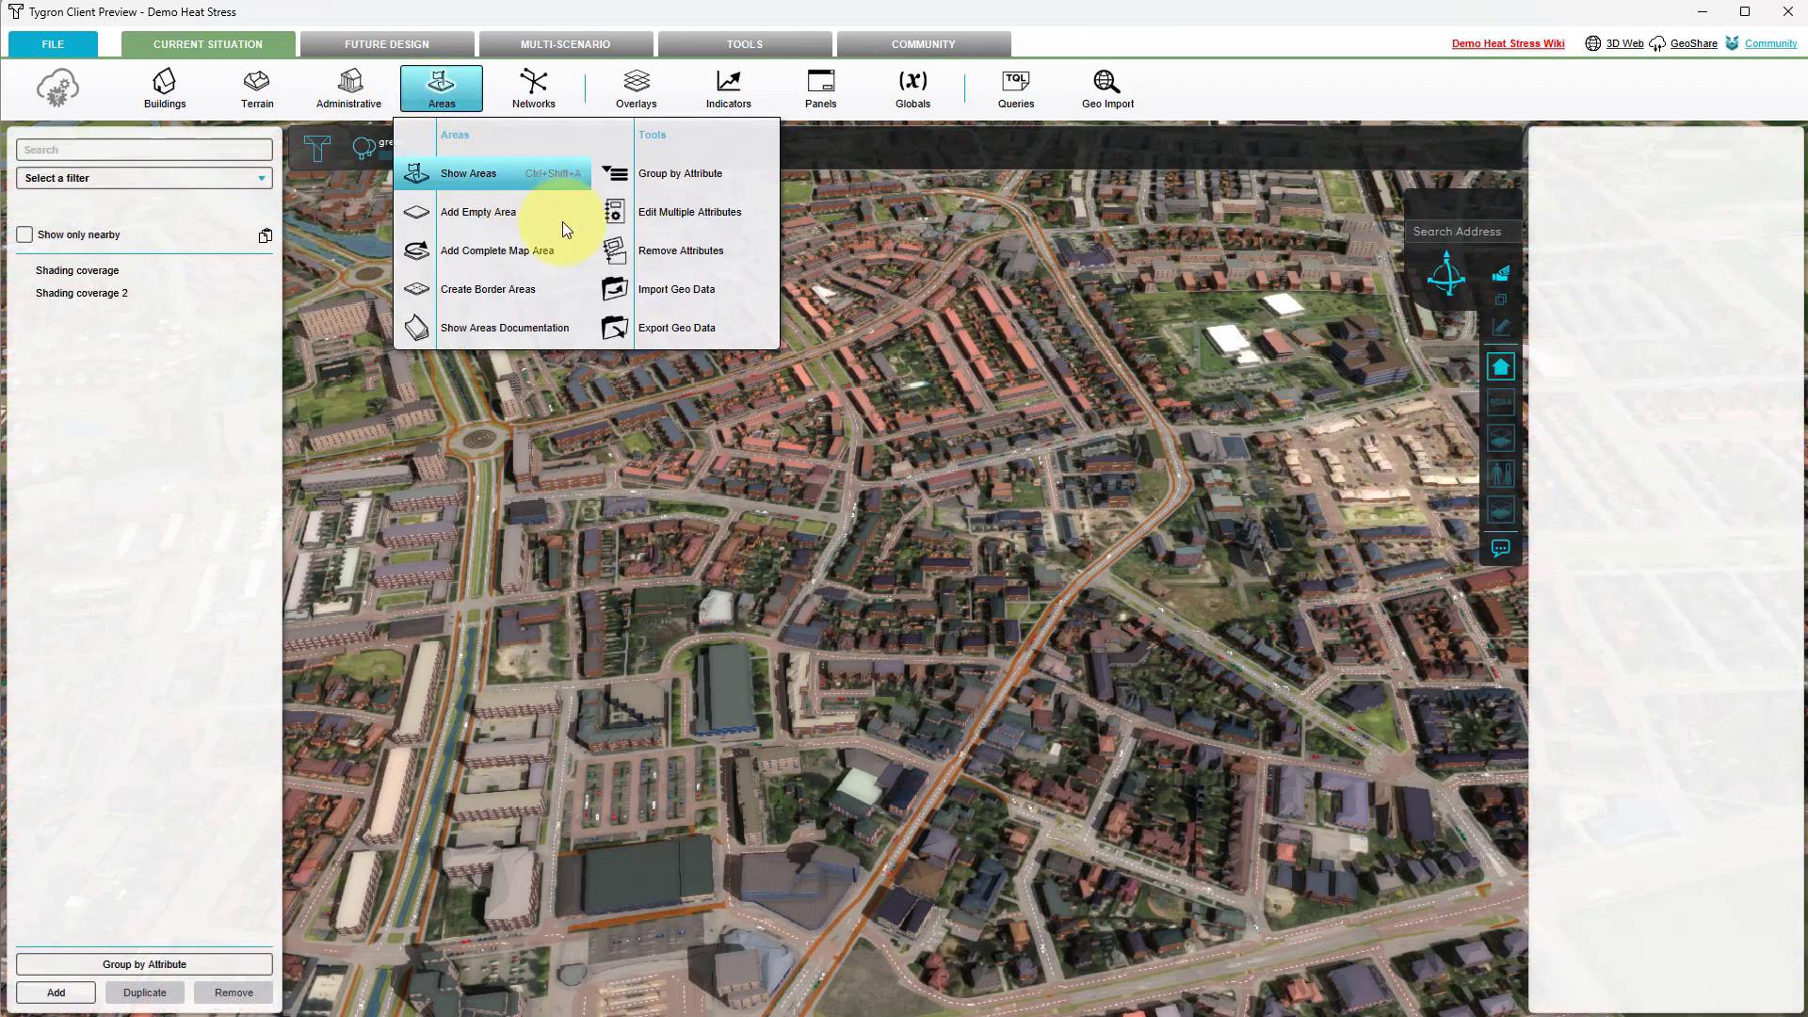
pyautogui.click(720, 299)
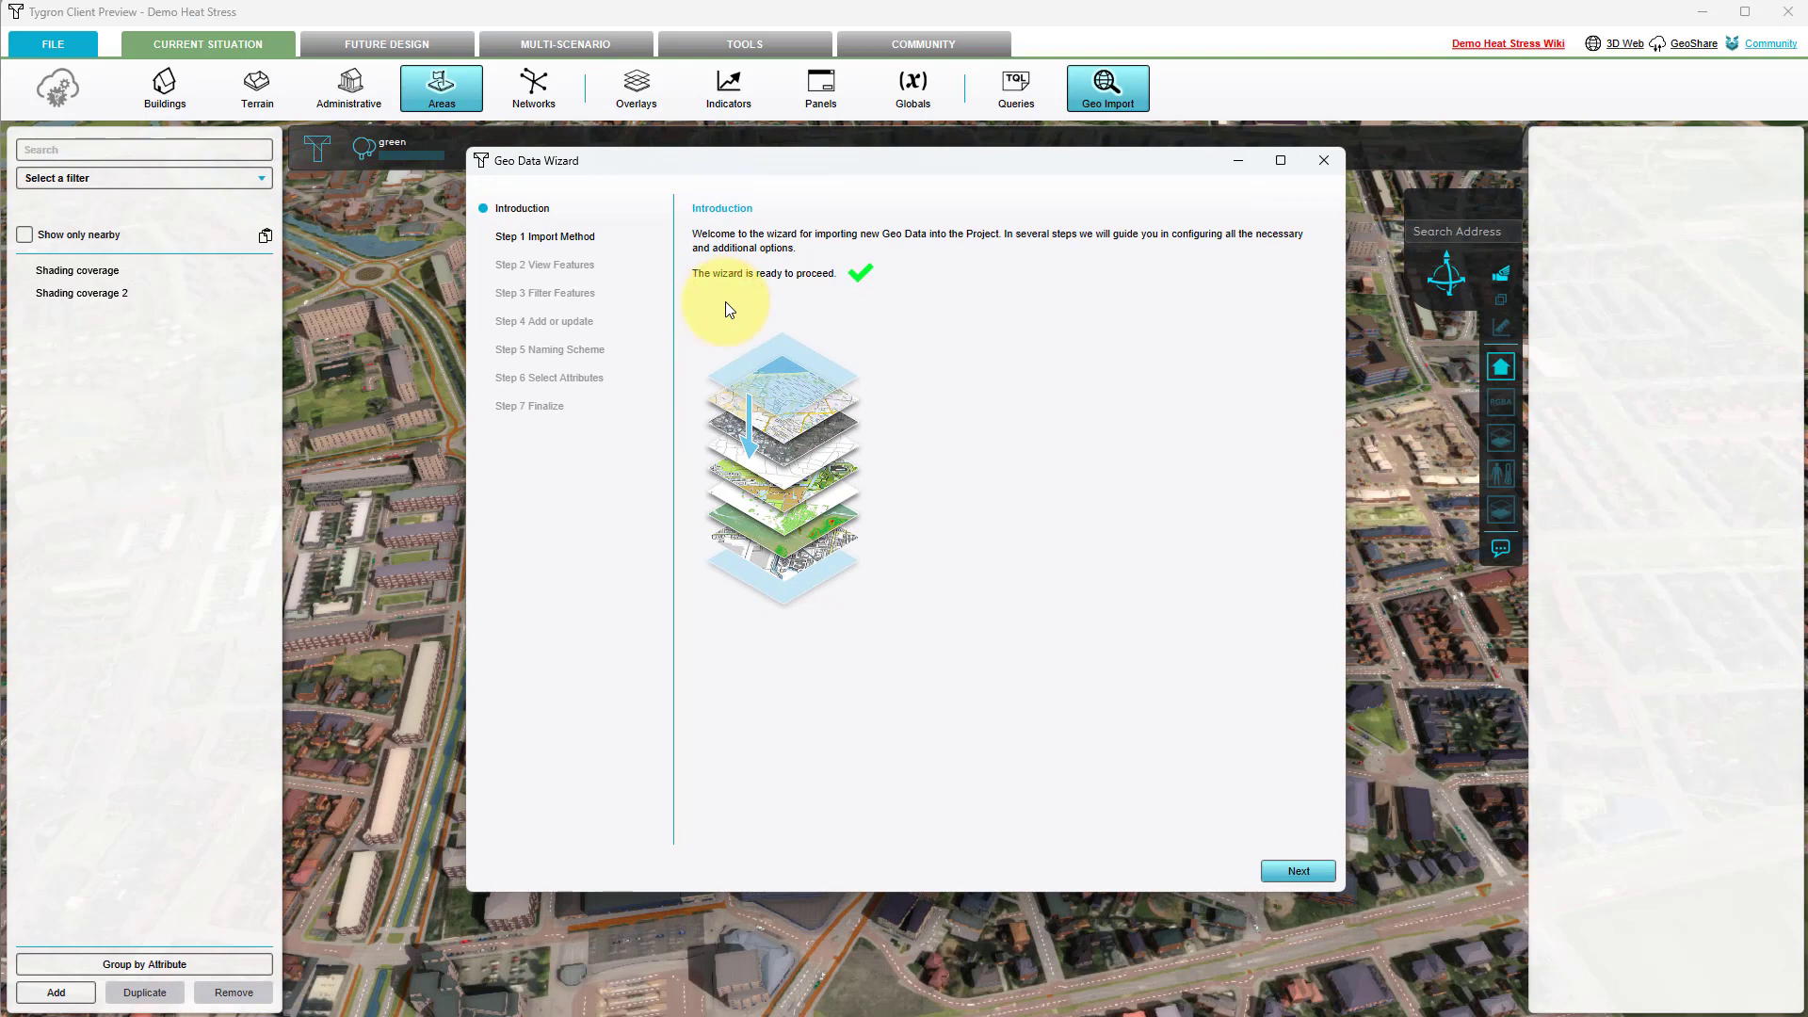
pyautogui.click(1308, 868)
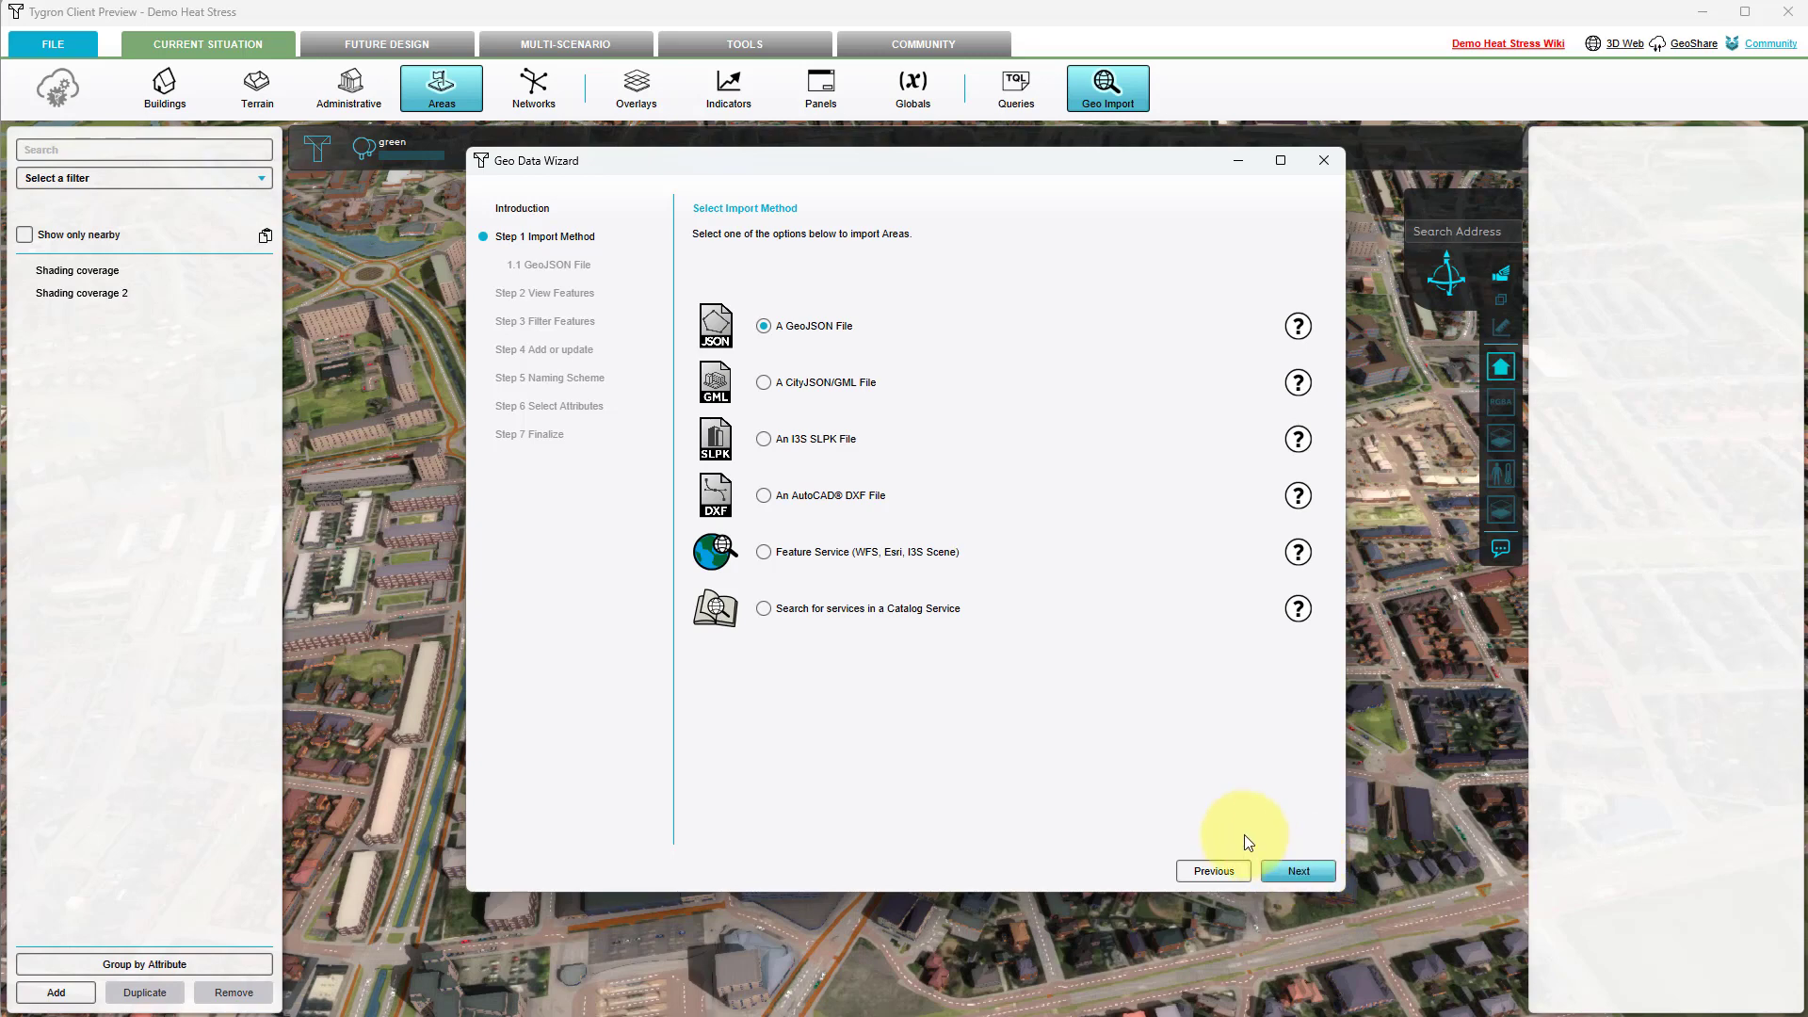
pyautogui.click(817, 611)
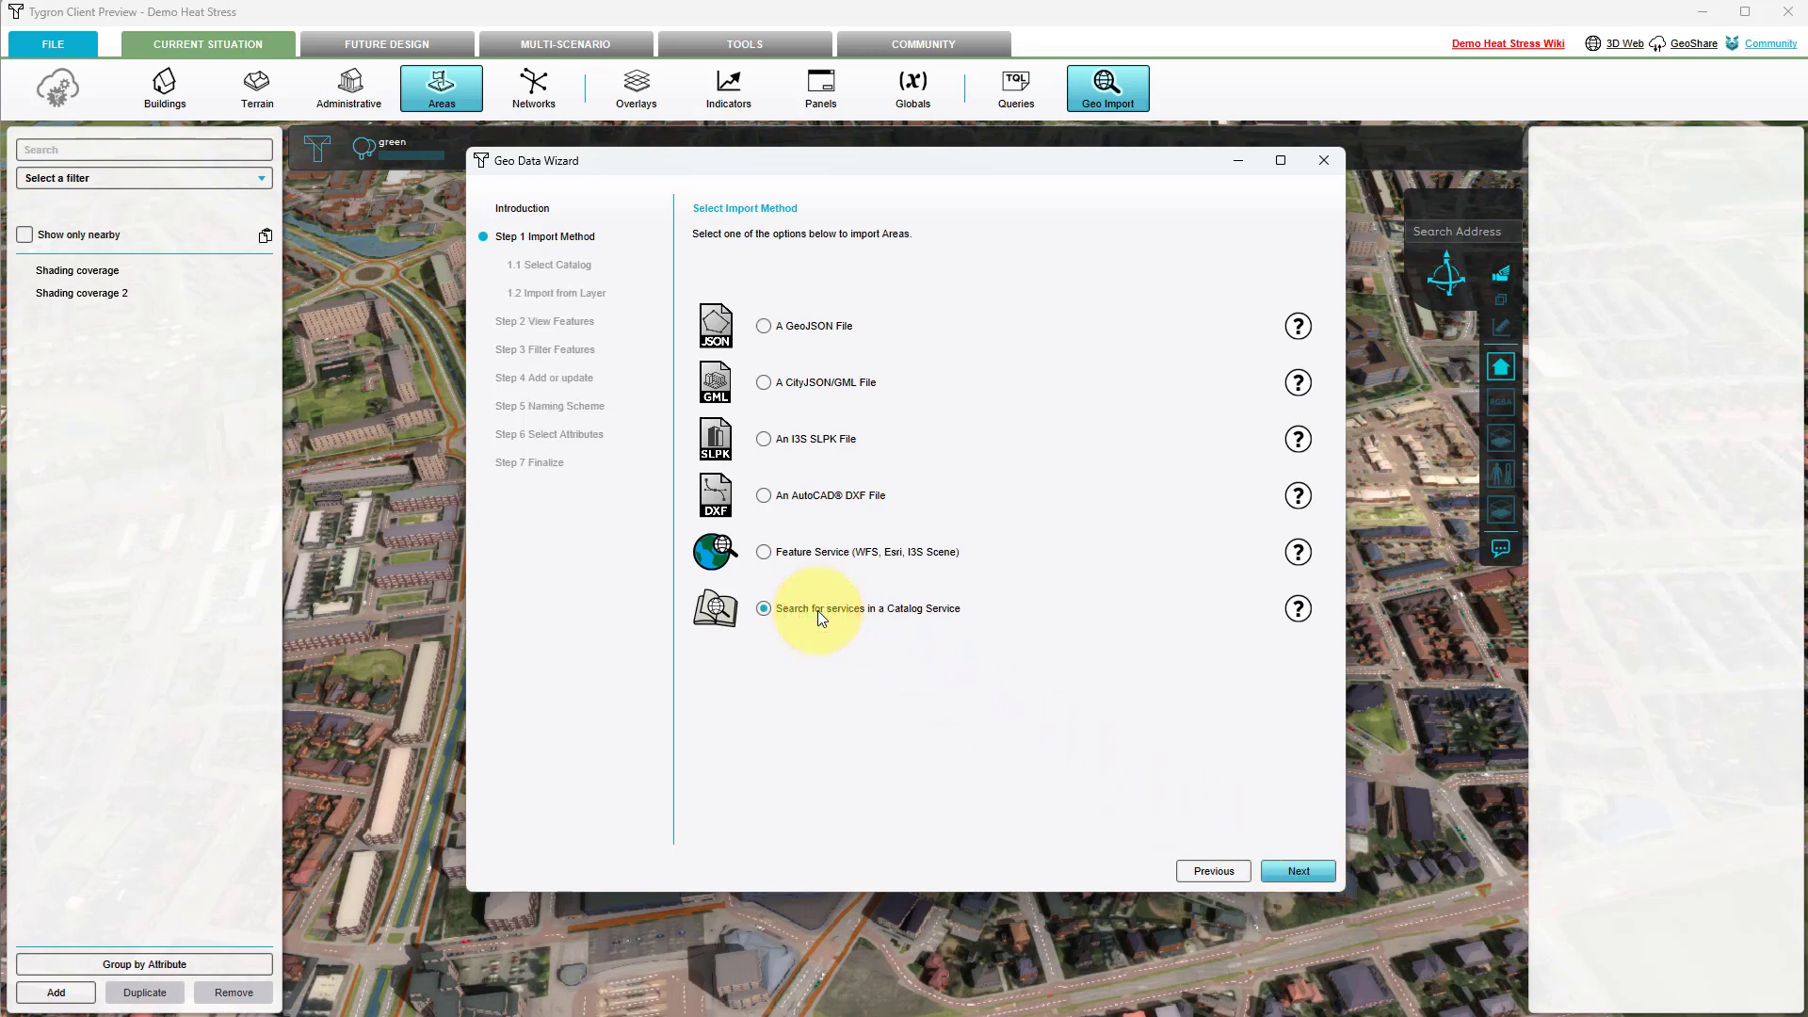
pyautogui.click(1289, 874)
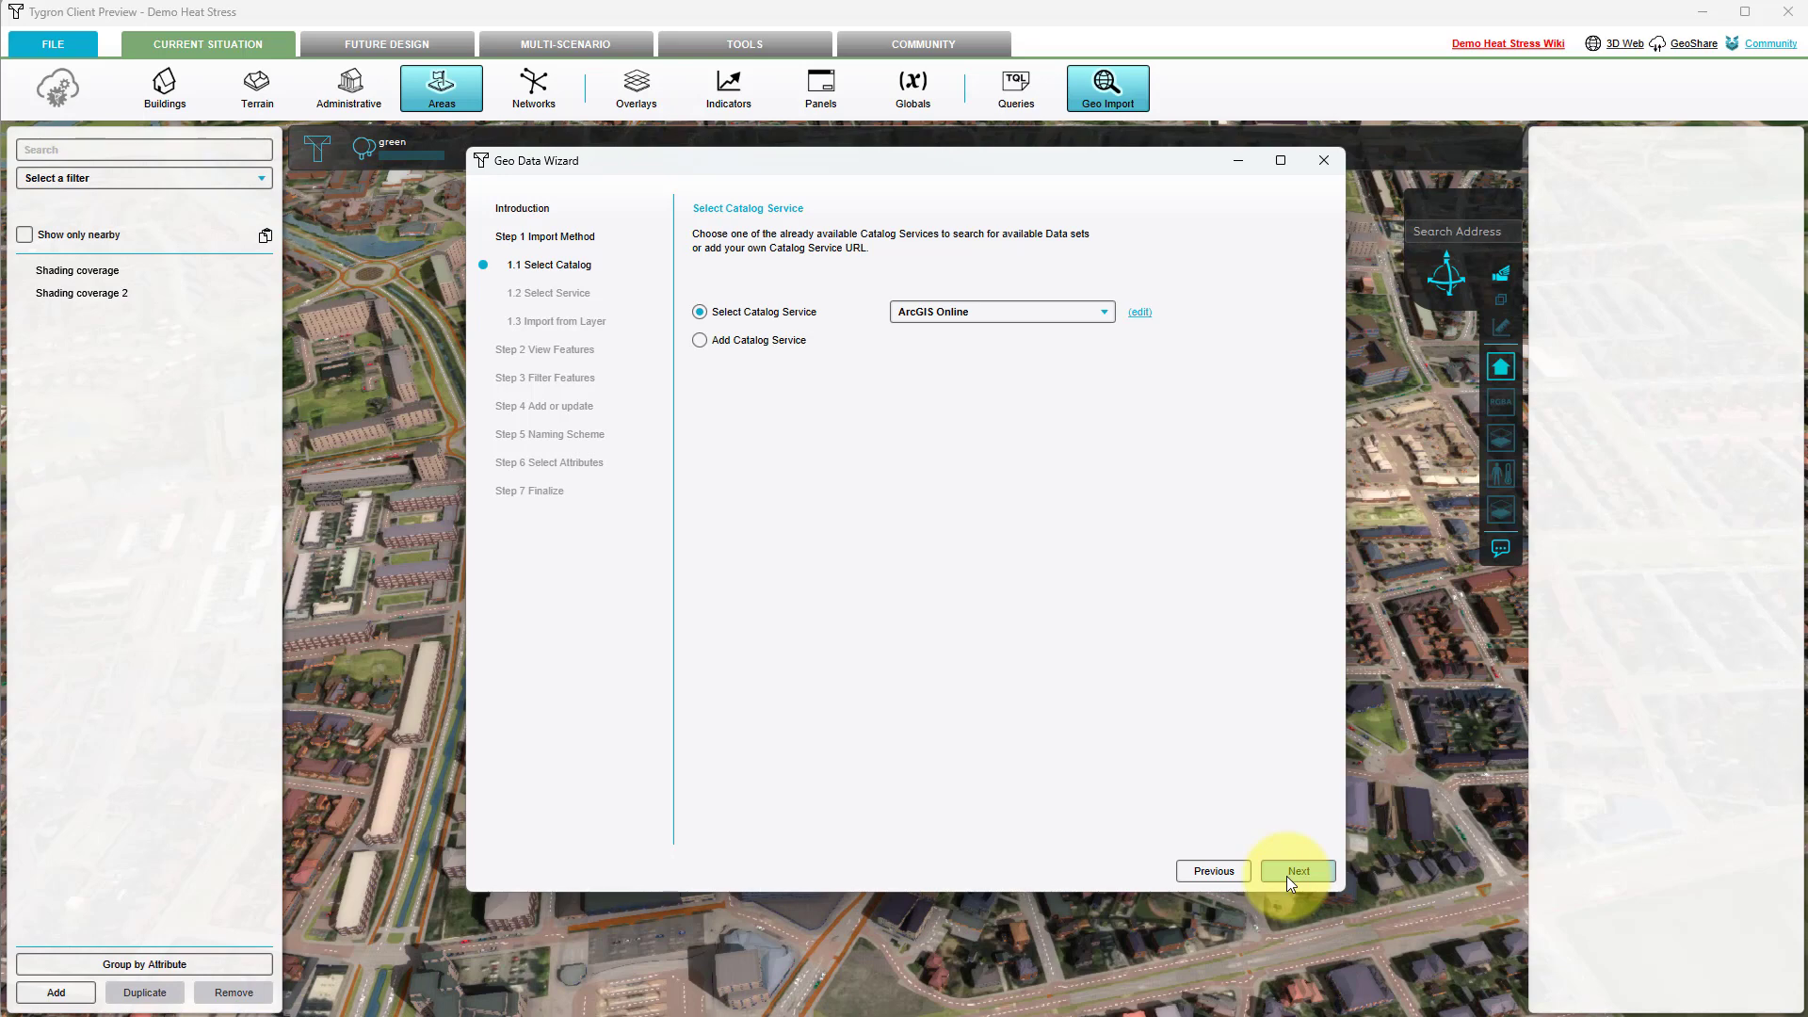
pyautogui.click(1286, 876)
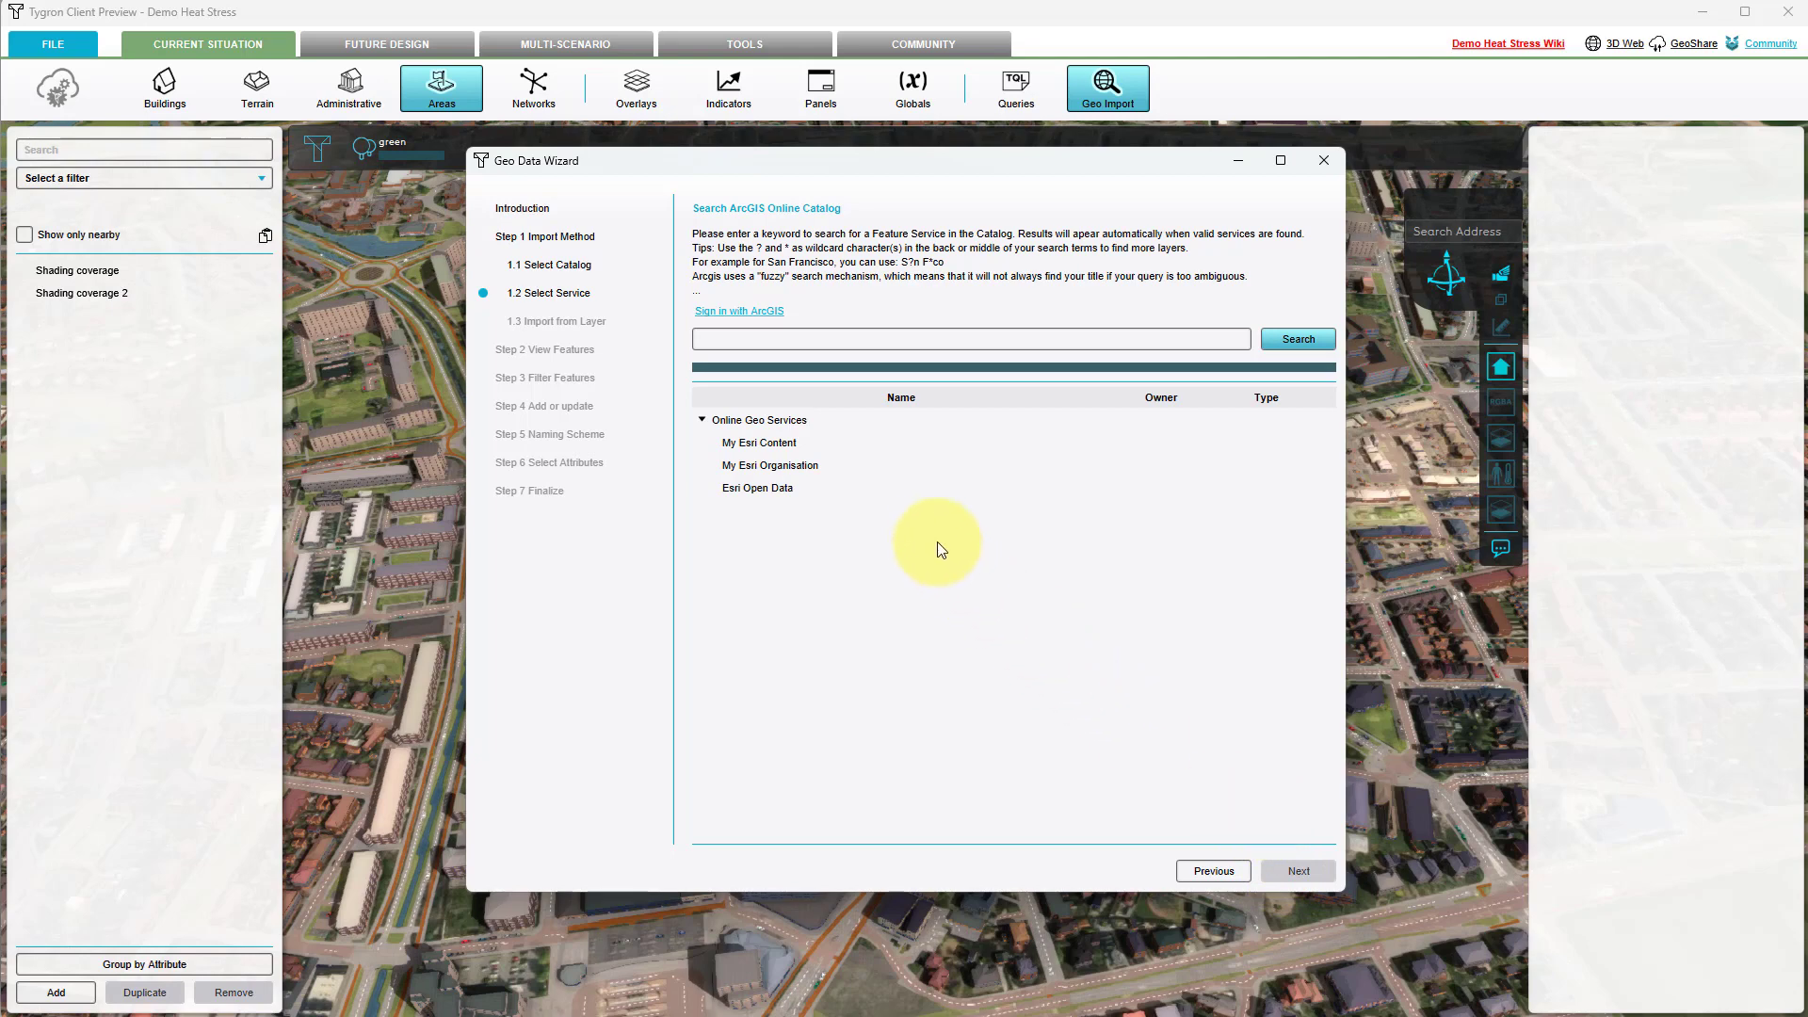
# Search the catalog for "tree foliage" and choose the tree_foliage_city_center feature service from Esri Open Data
pyautogui.click(807, 338)
pyautogui.write('t')
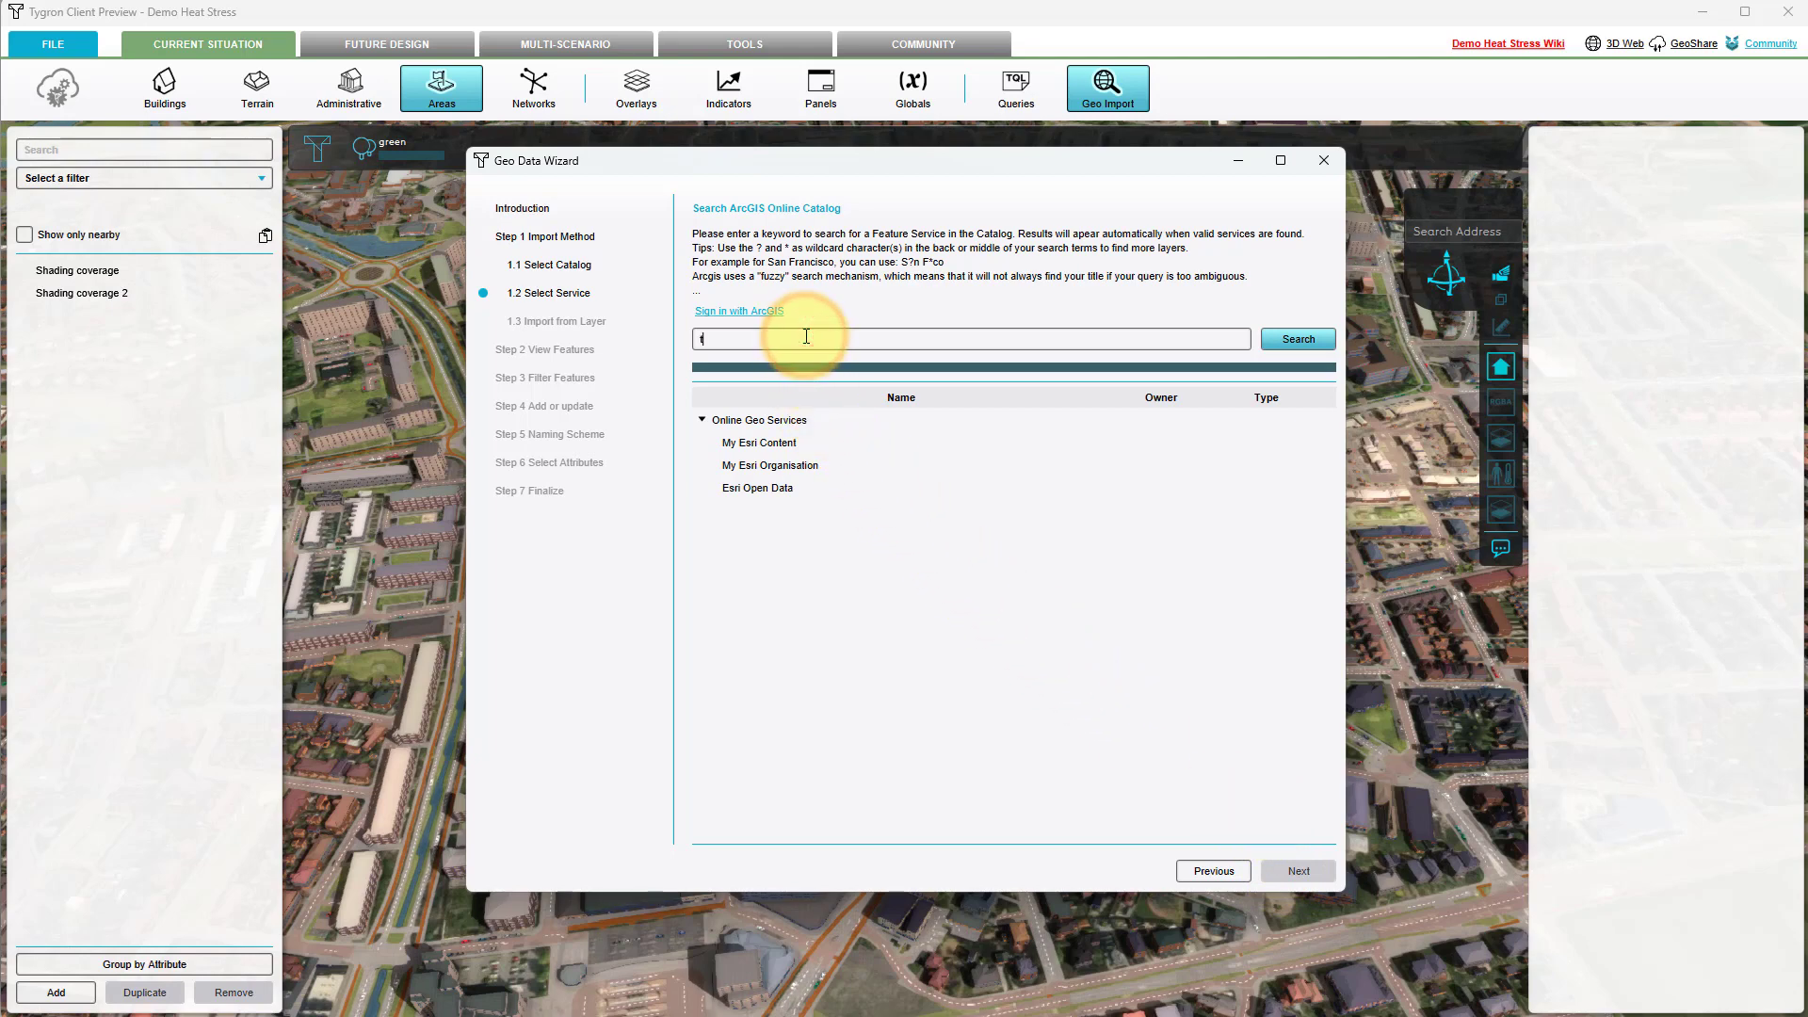
pyautogui.write('ree foliage')
pyautogui.click(1316, 339)
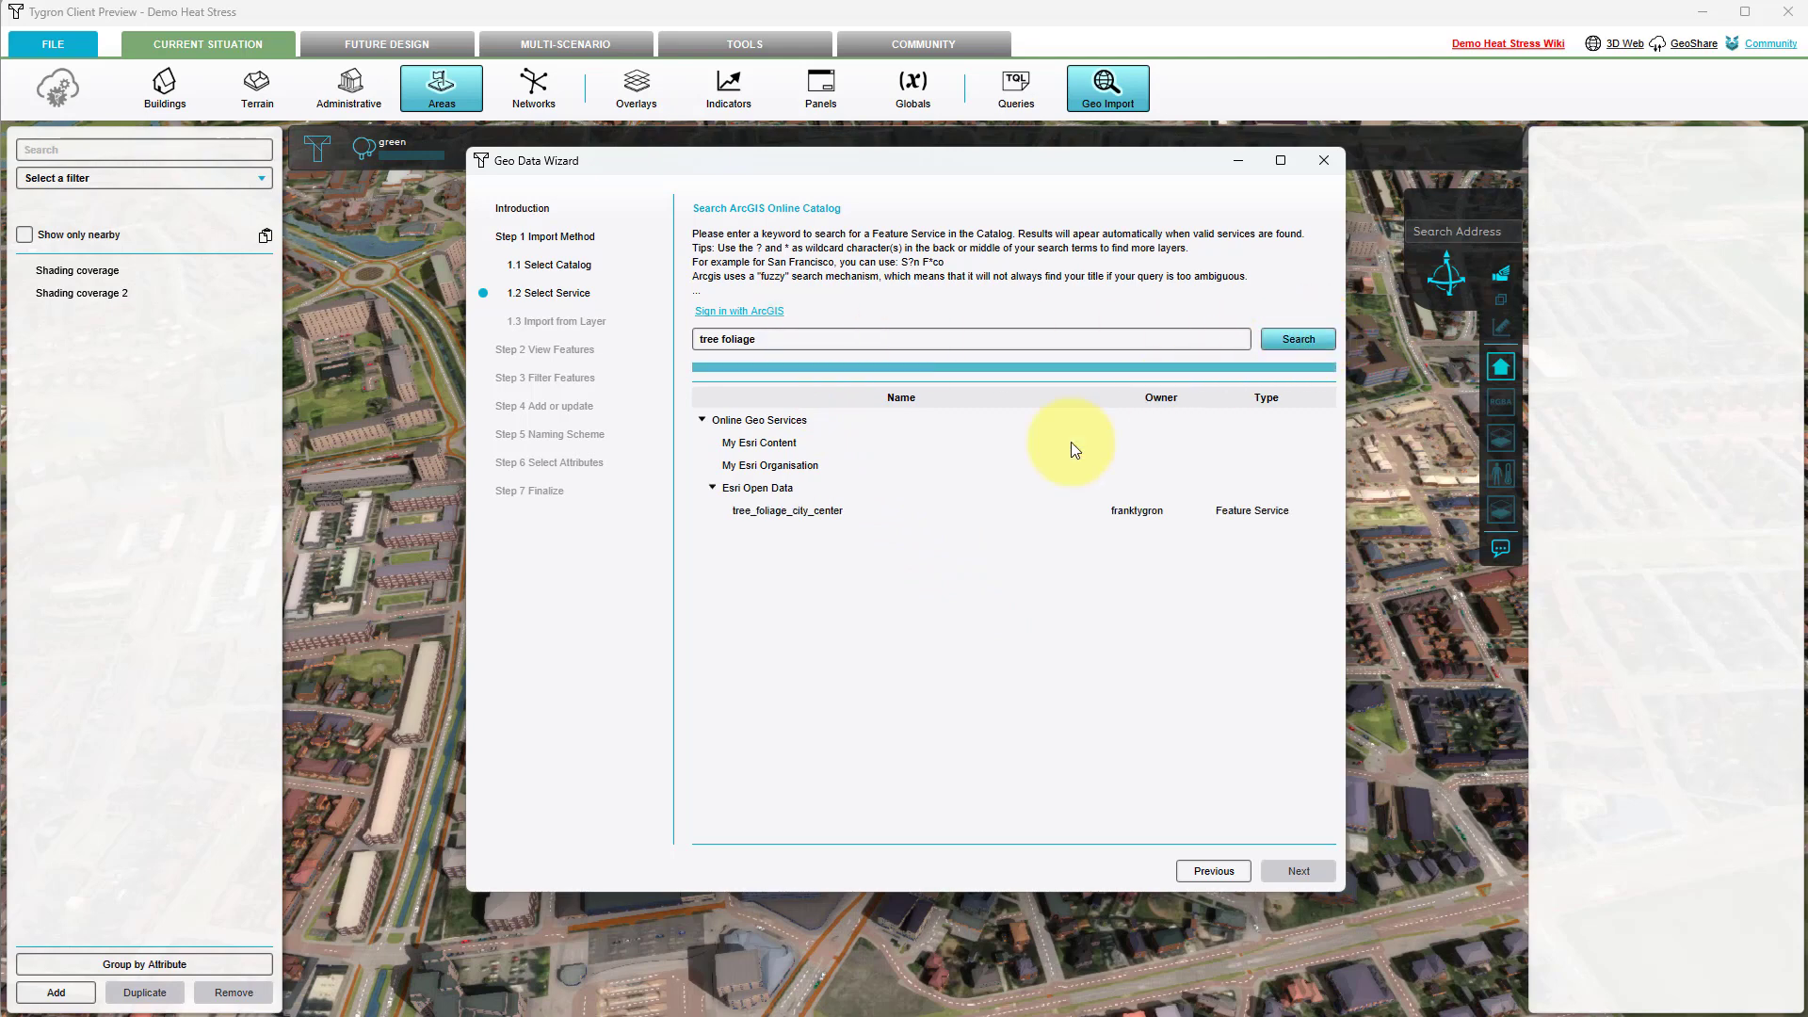
pyautogui.click(827, 516)
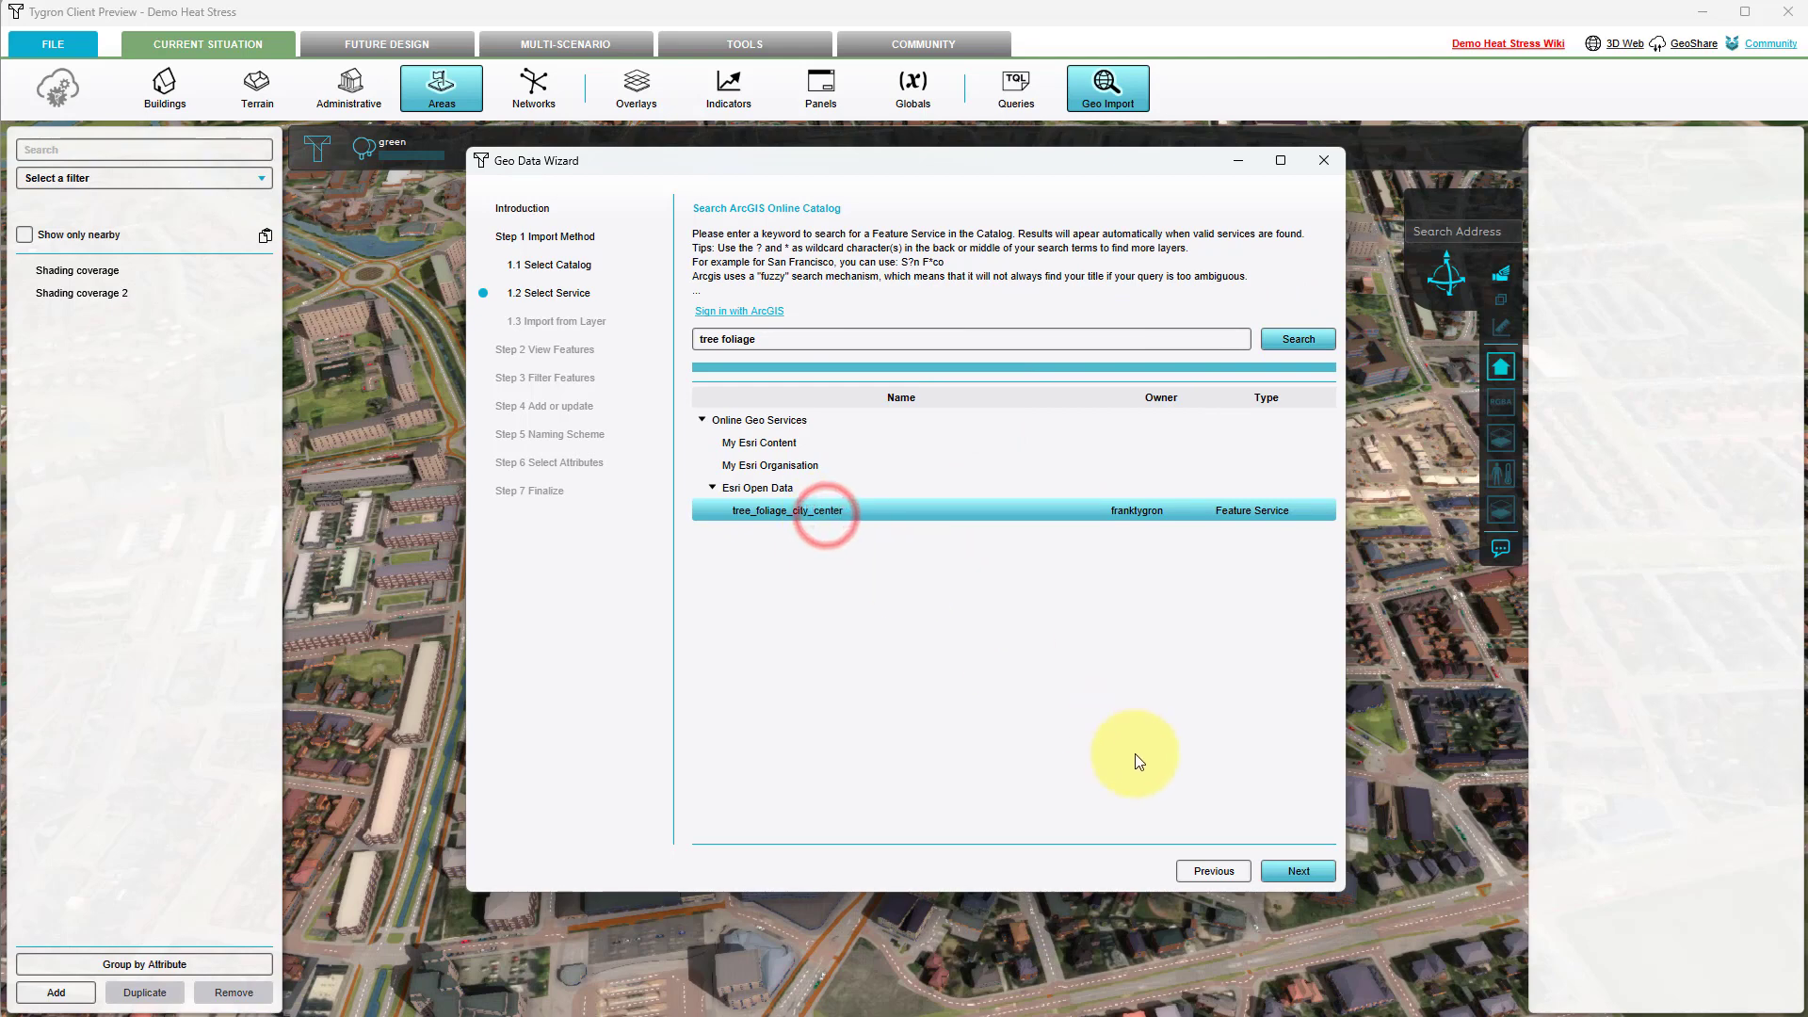
pyautogui.click(1281, 879)
pyautogui.click(1281, 879)
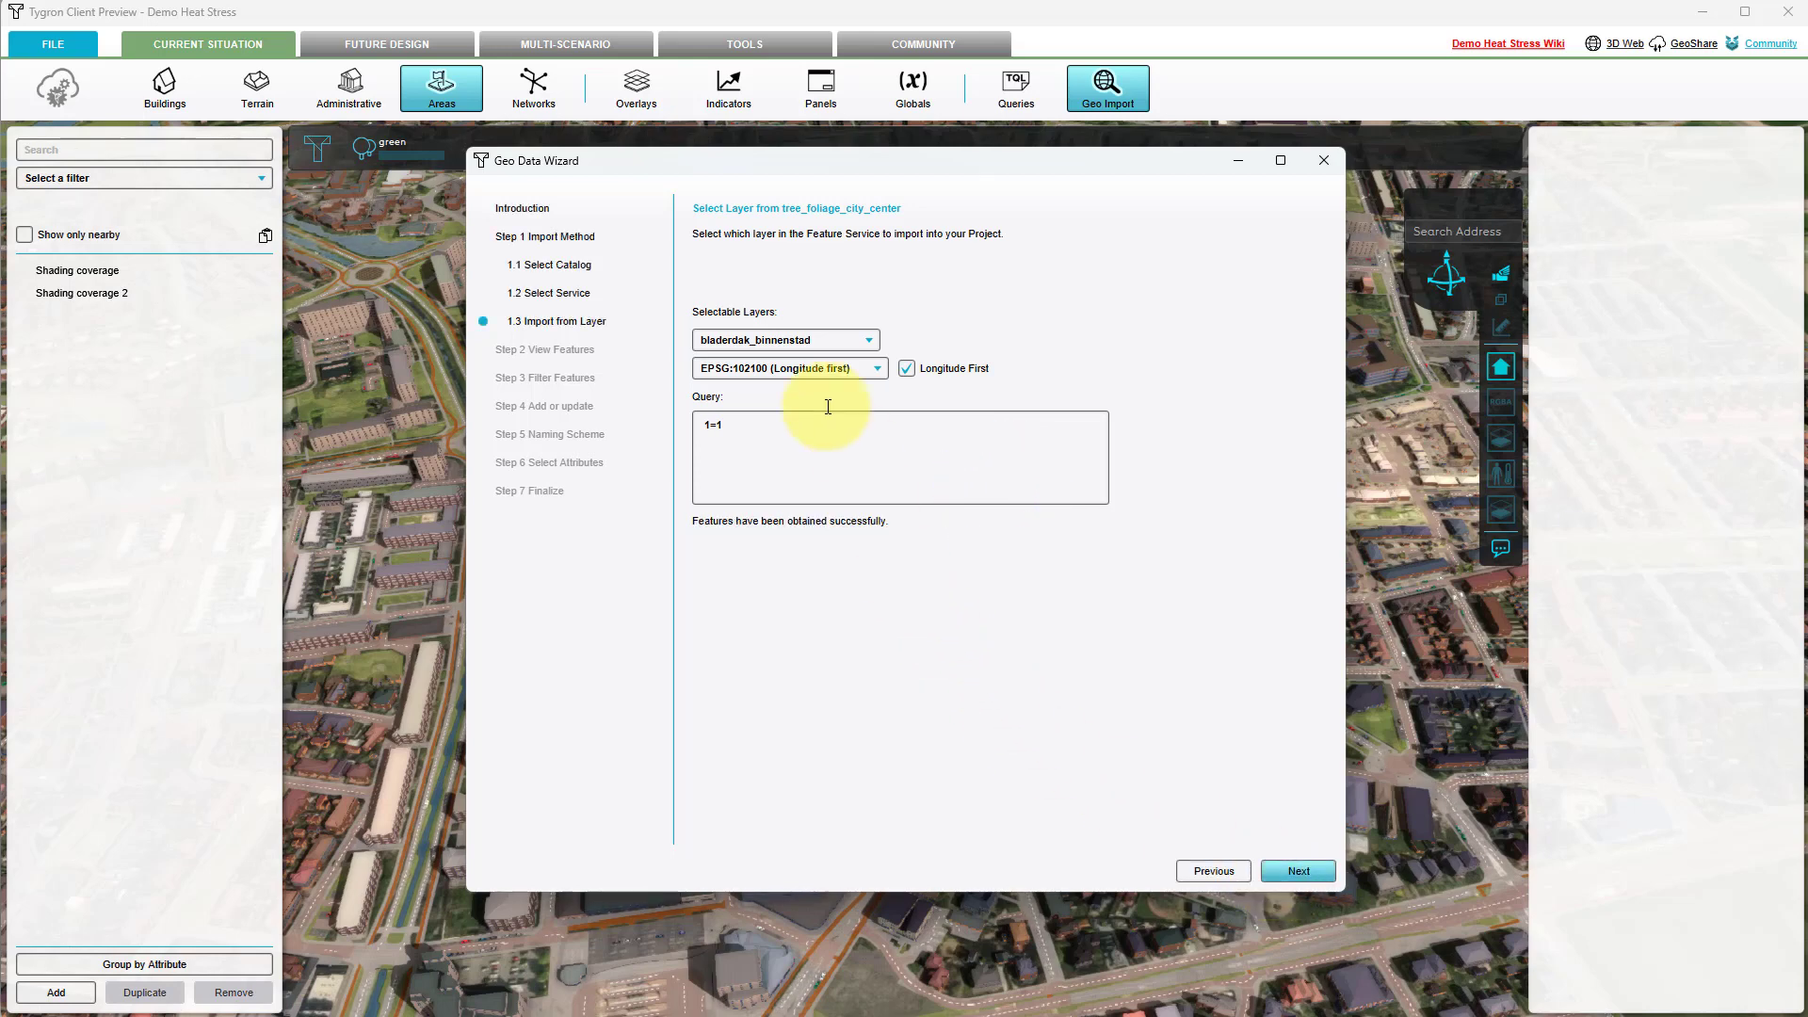
# Load the bladerdak_binnenstad layer with EPSG:102100, longitude first, and query 1=1, accepting its feature overview
pyautogui.click(797, 347)
pyautogui.click(797, 347)
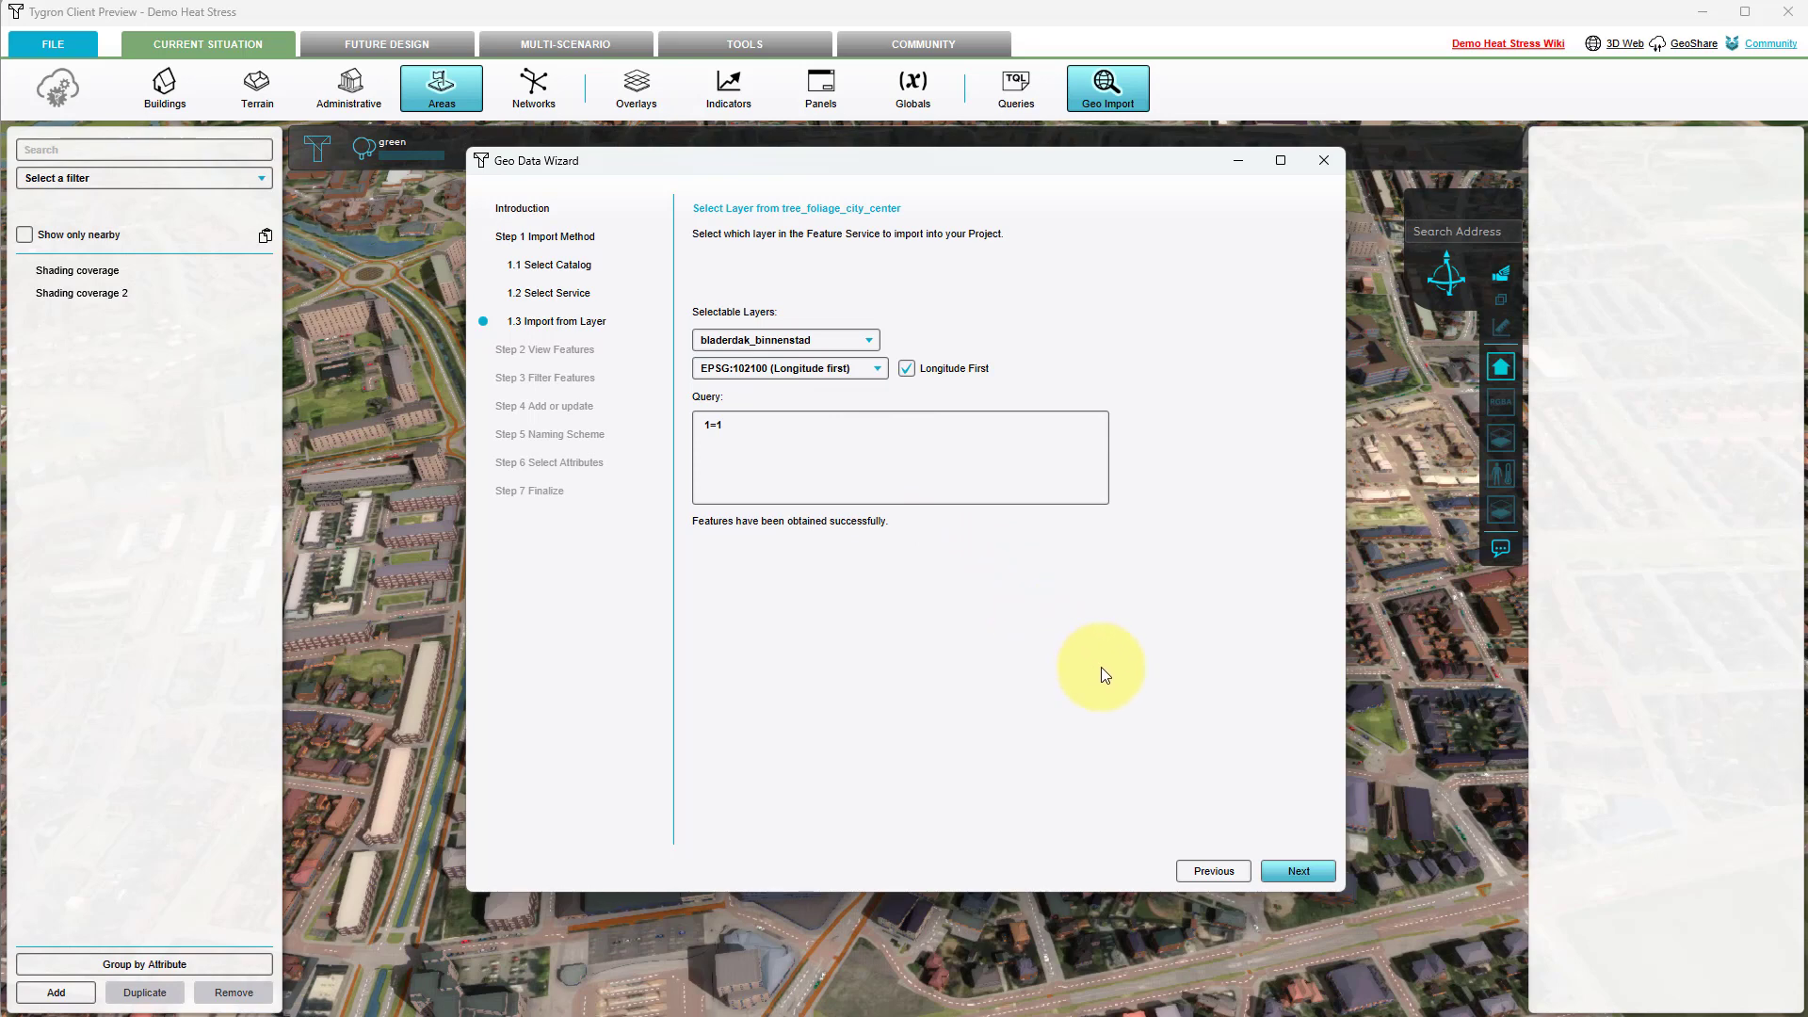
pyautogui.click(1287, 872)
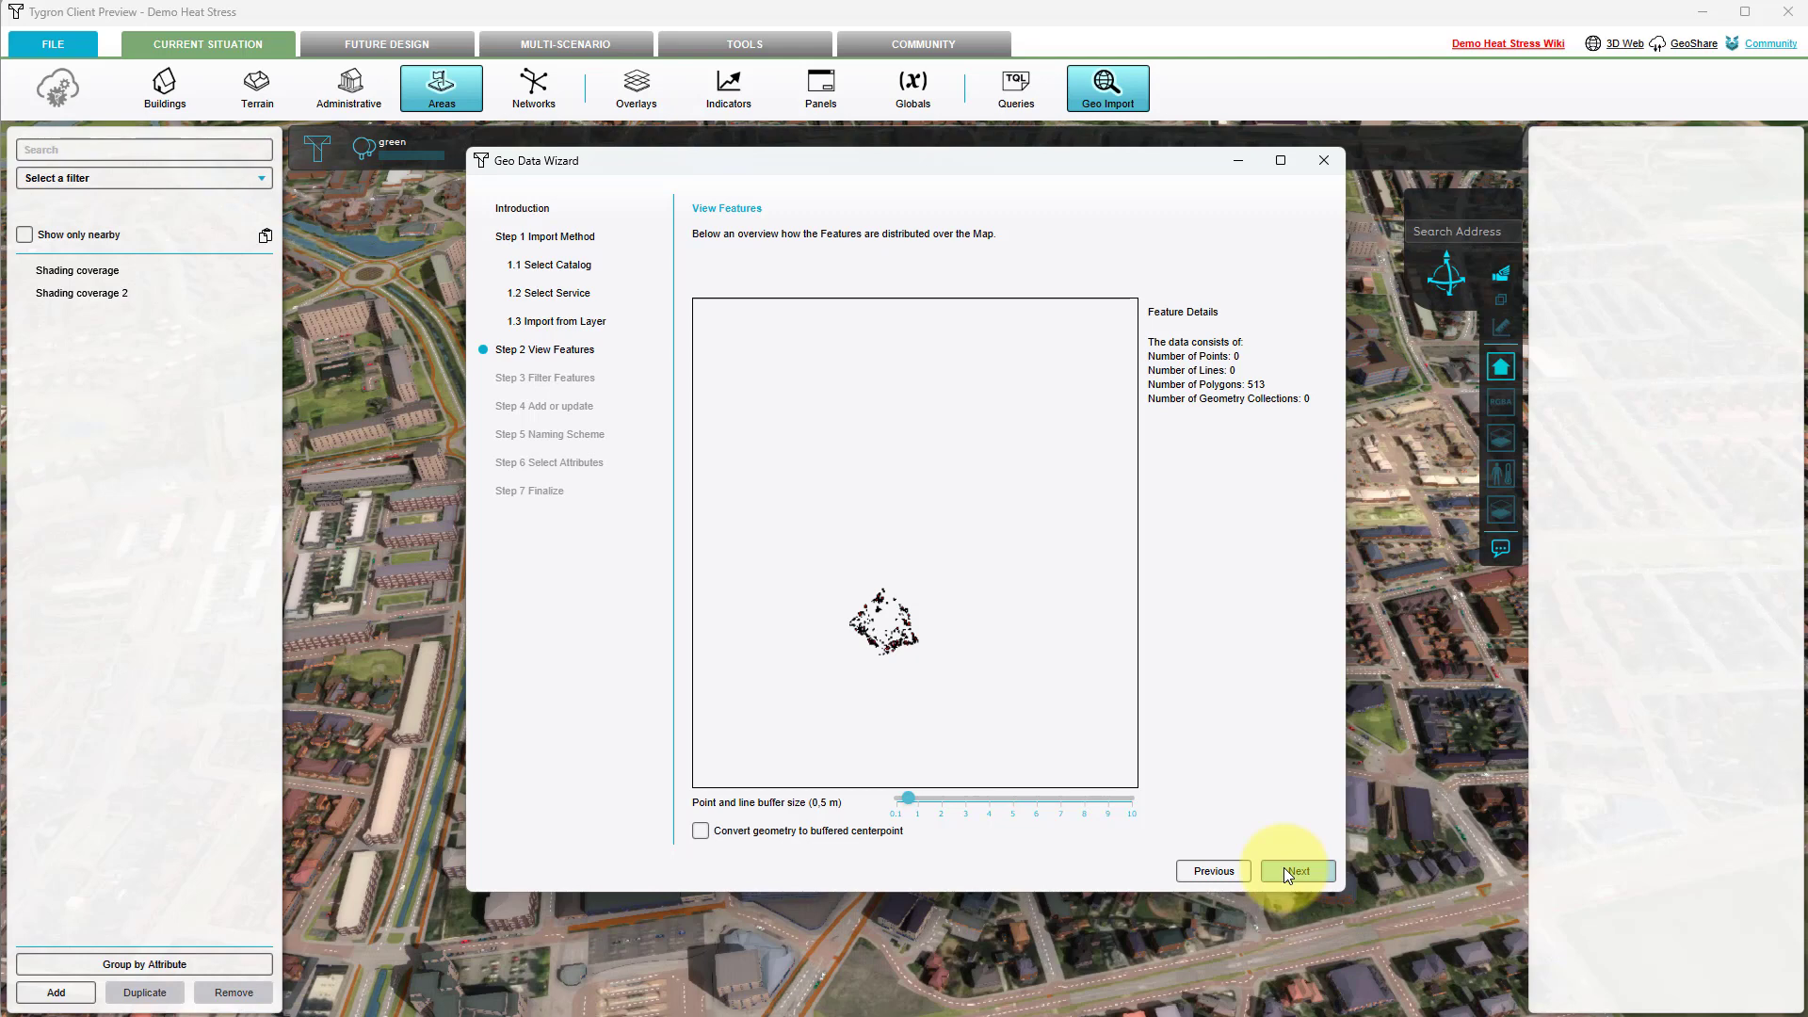
pyautogui.click(1286, 871)
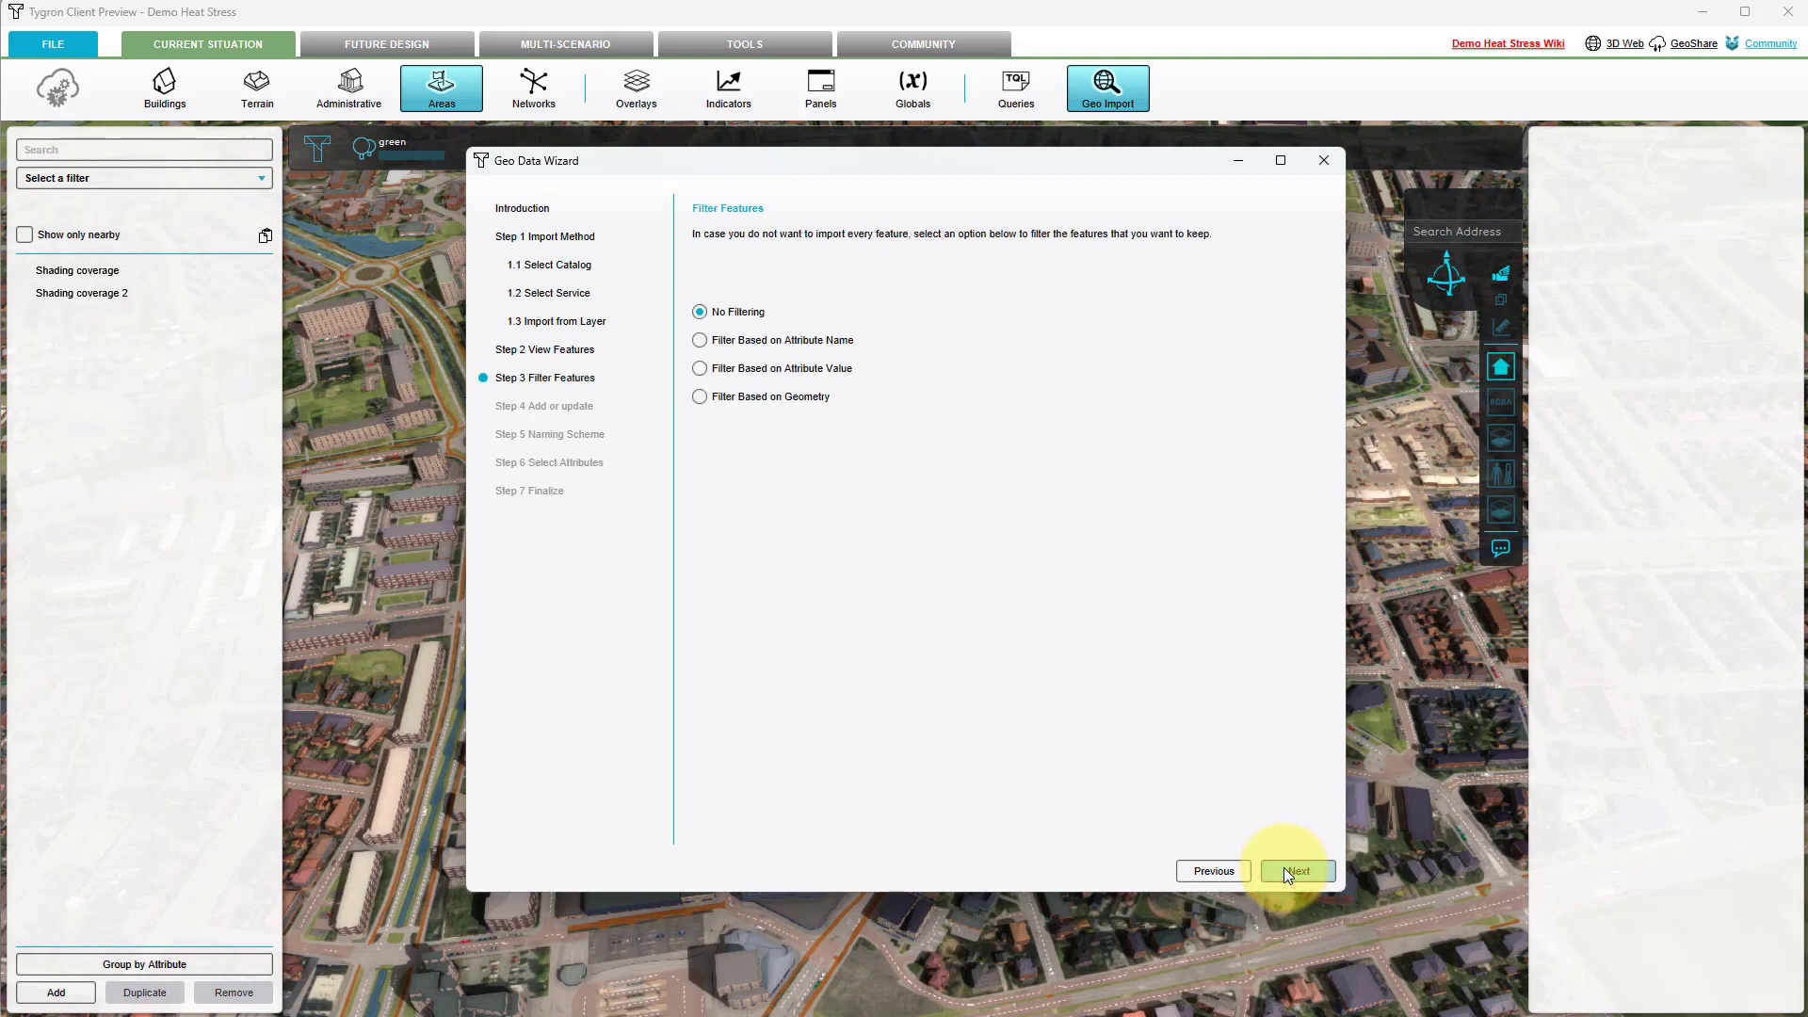
# Import the features unfiltered as new areas, named by the NAME attribute and with all attributes included
pyautogui.click(1286, 871)
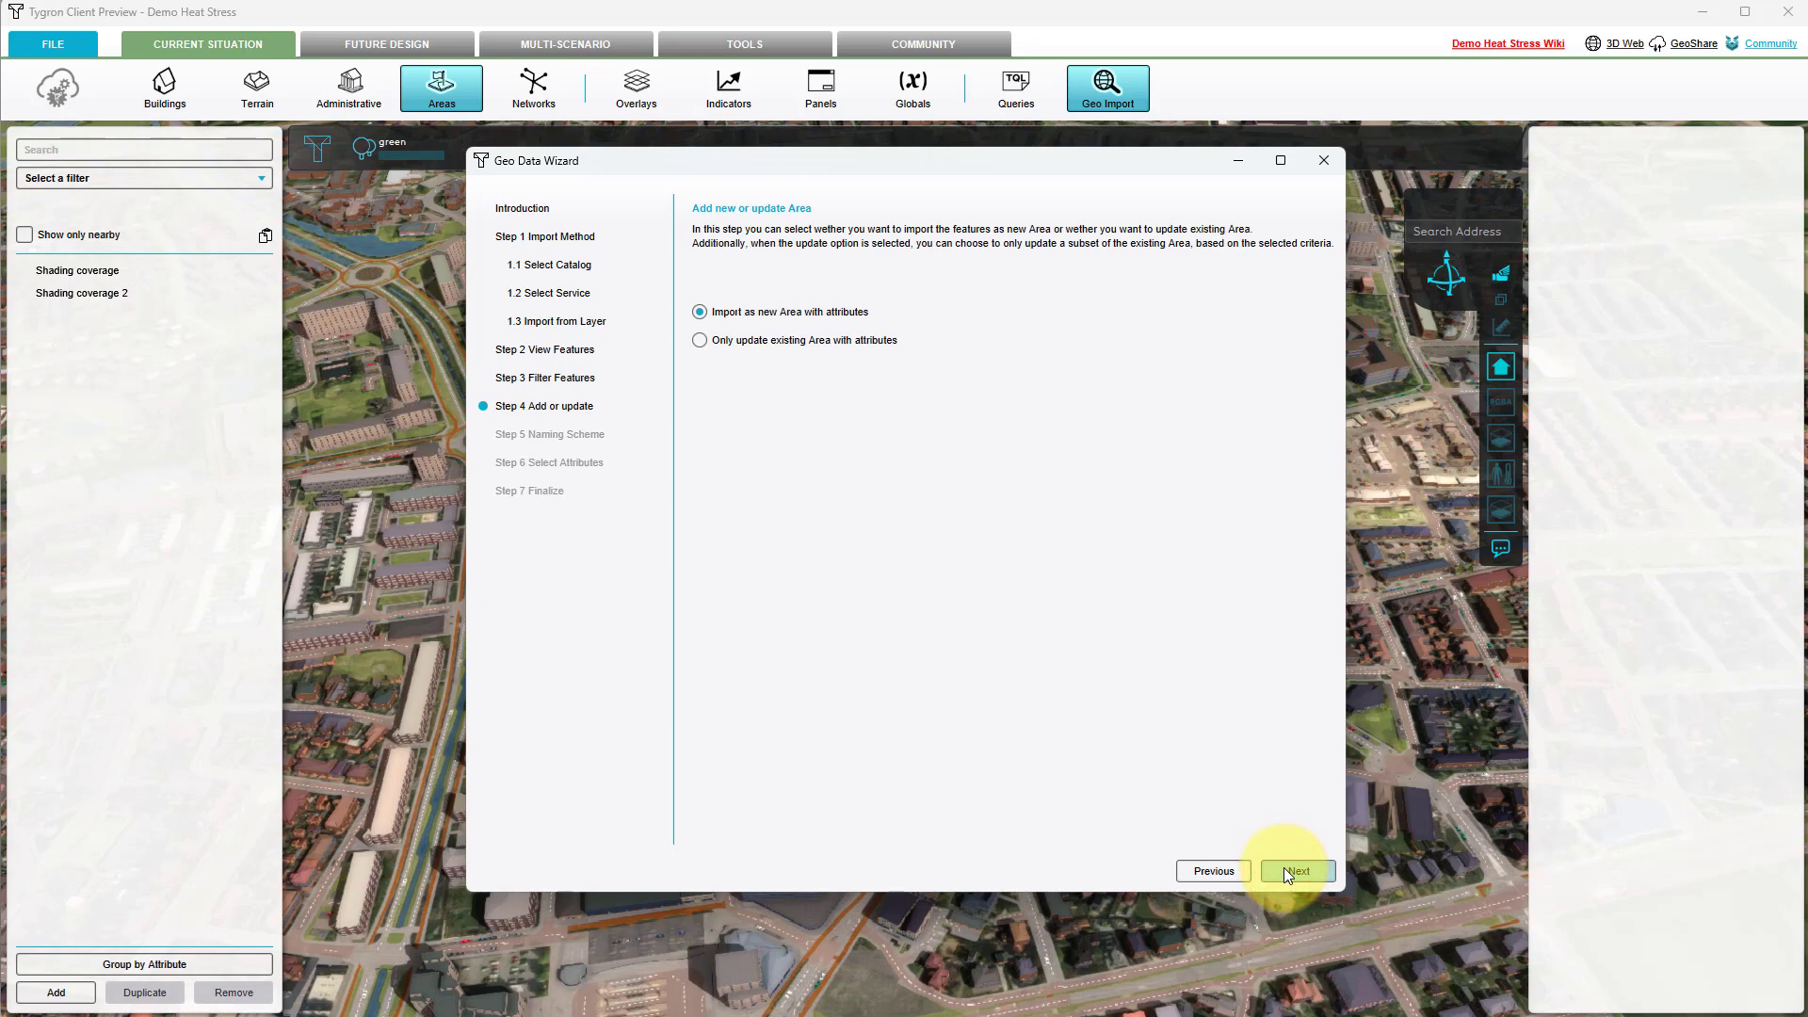
pyautogui.click(1287, 870)
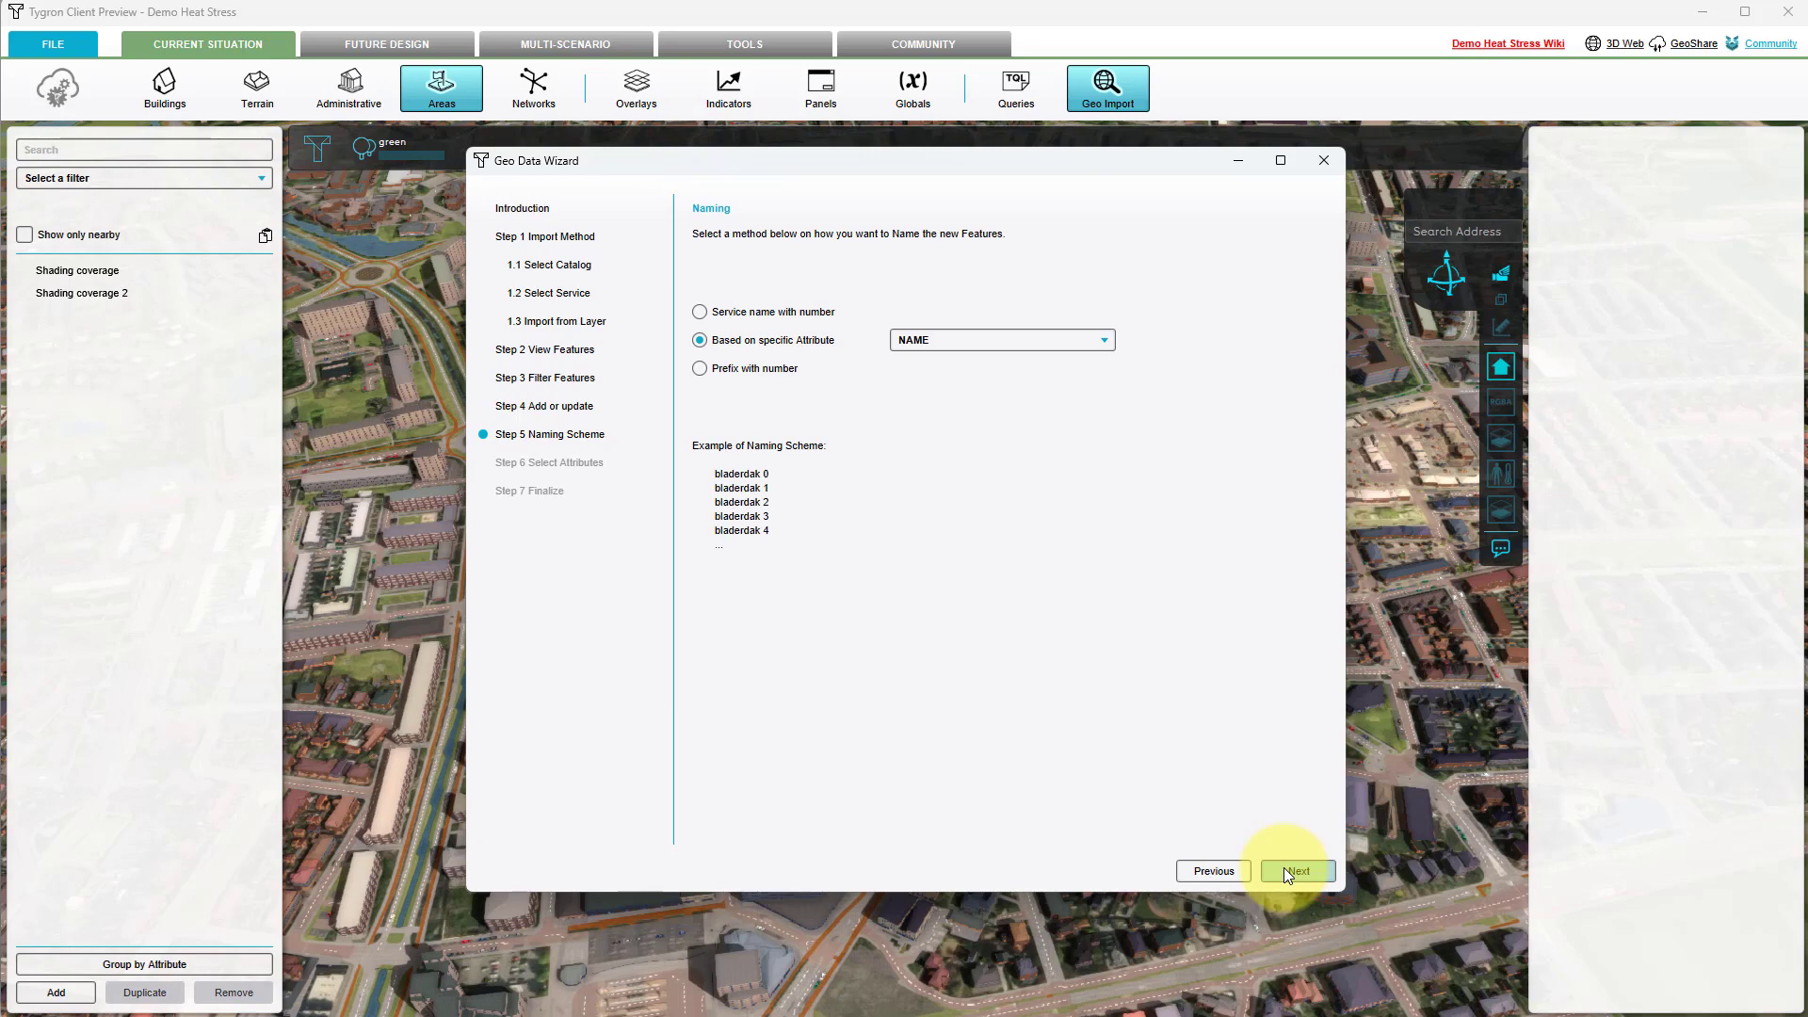
pyautogui.click(1287, 870)
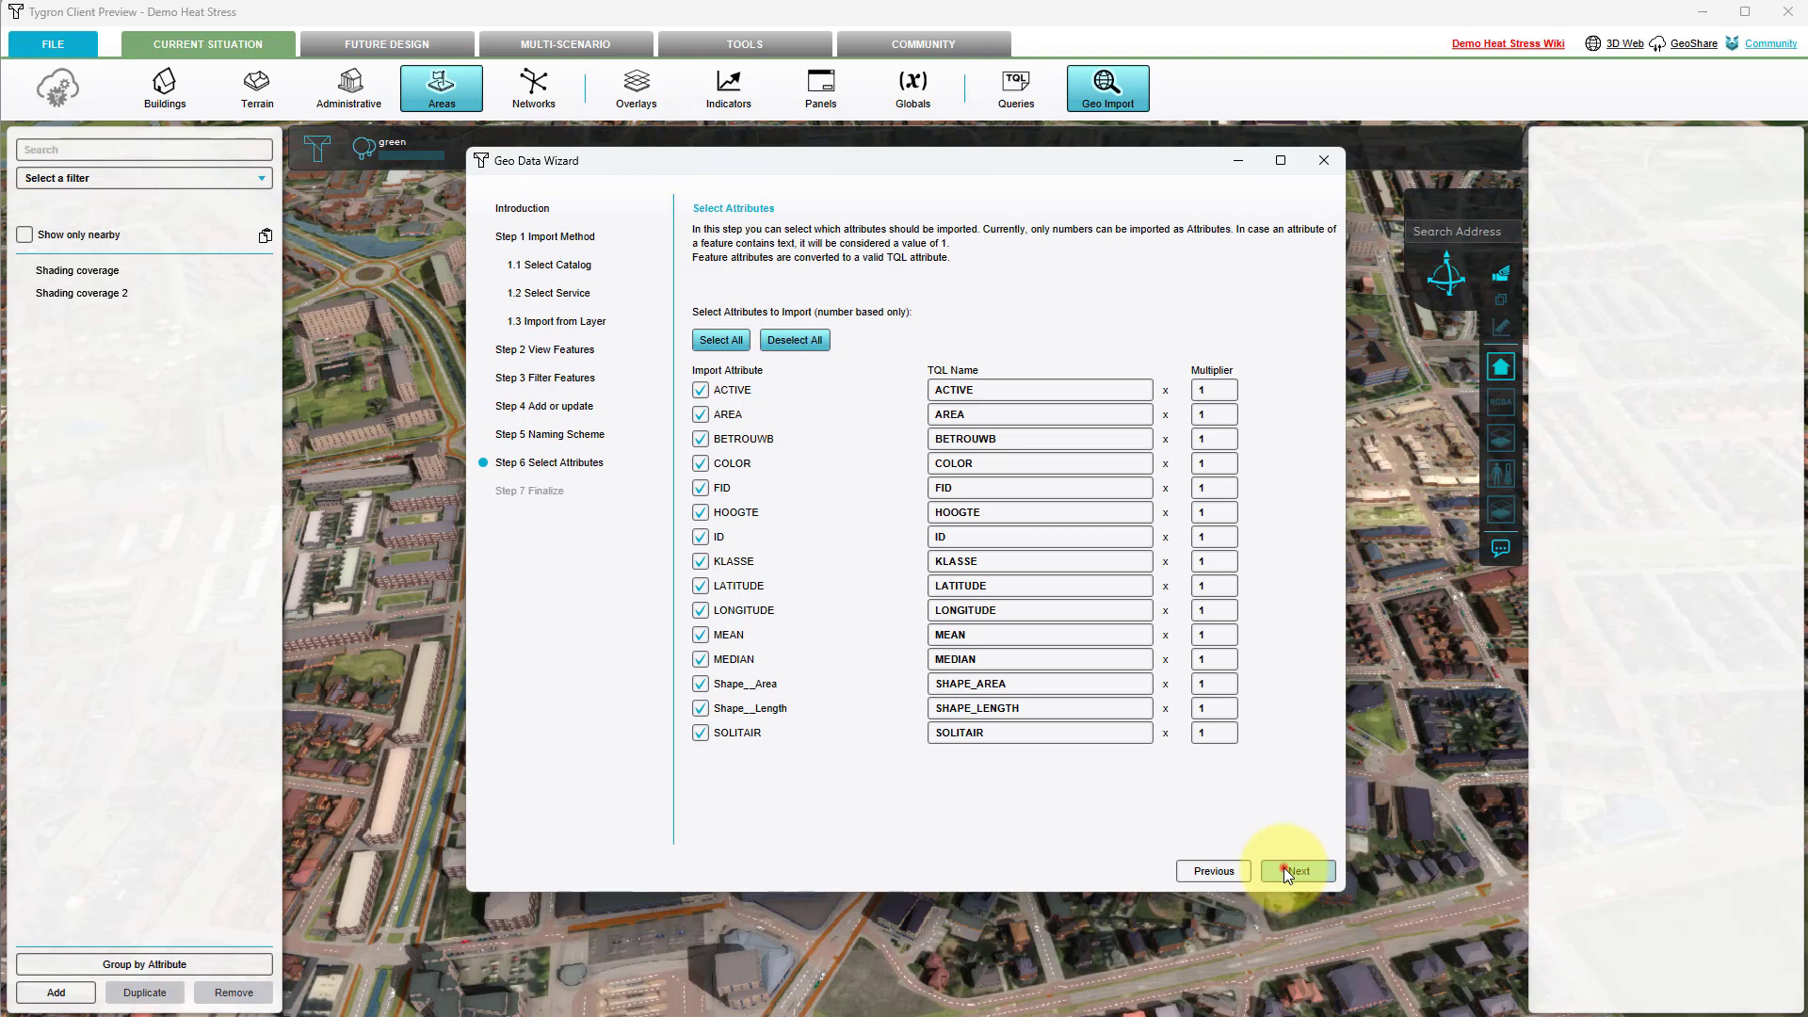
pyautogui.click(1287, 872)
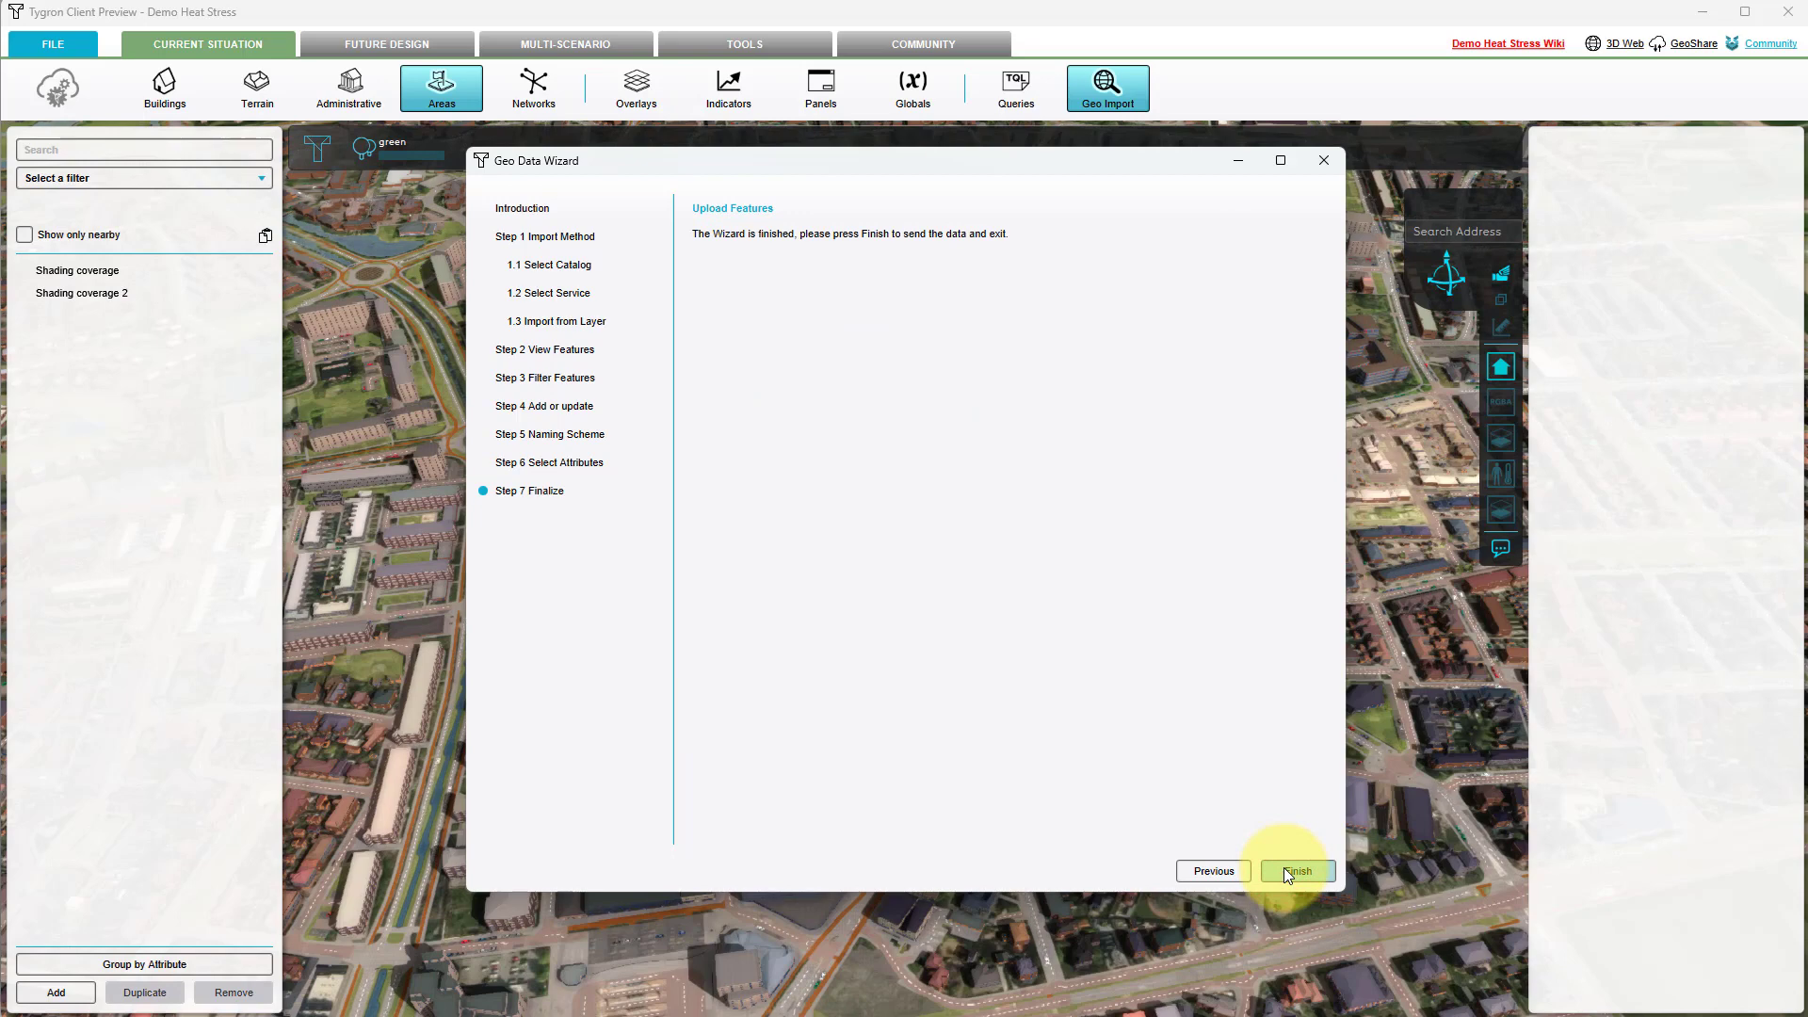
pyautogui.click(1286, 872)
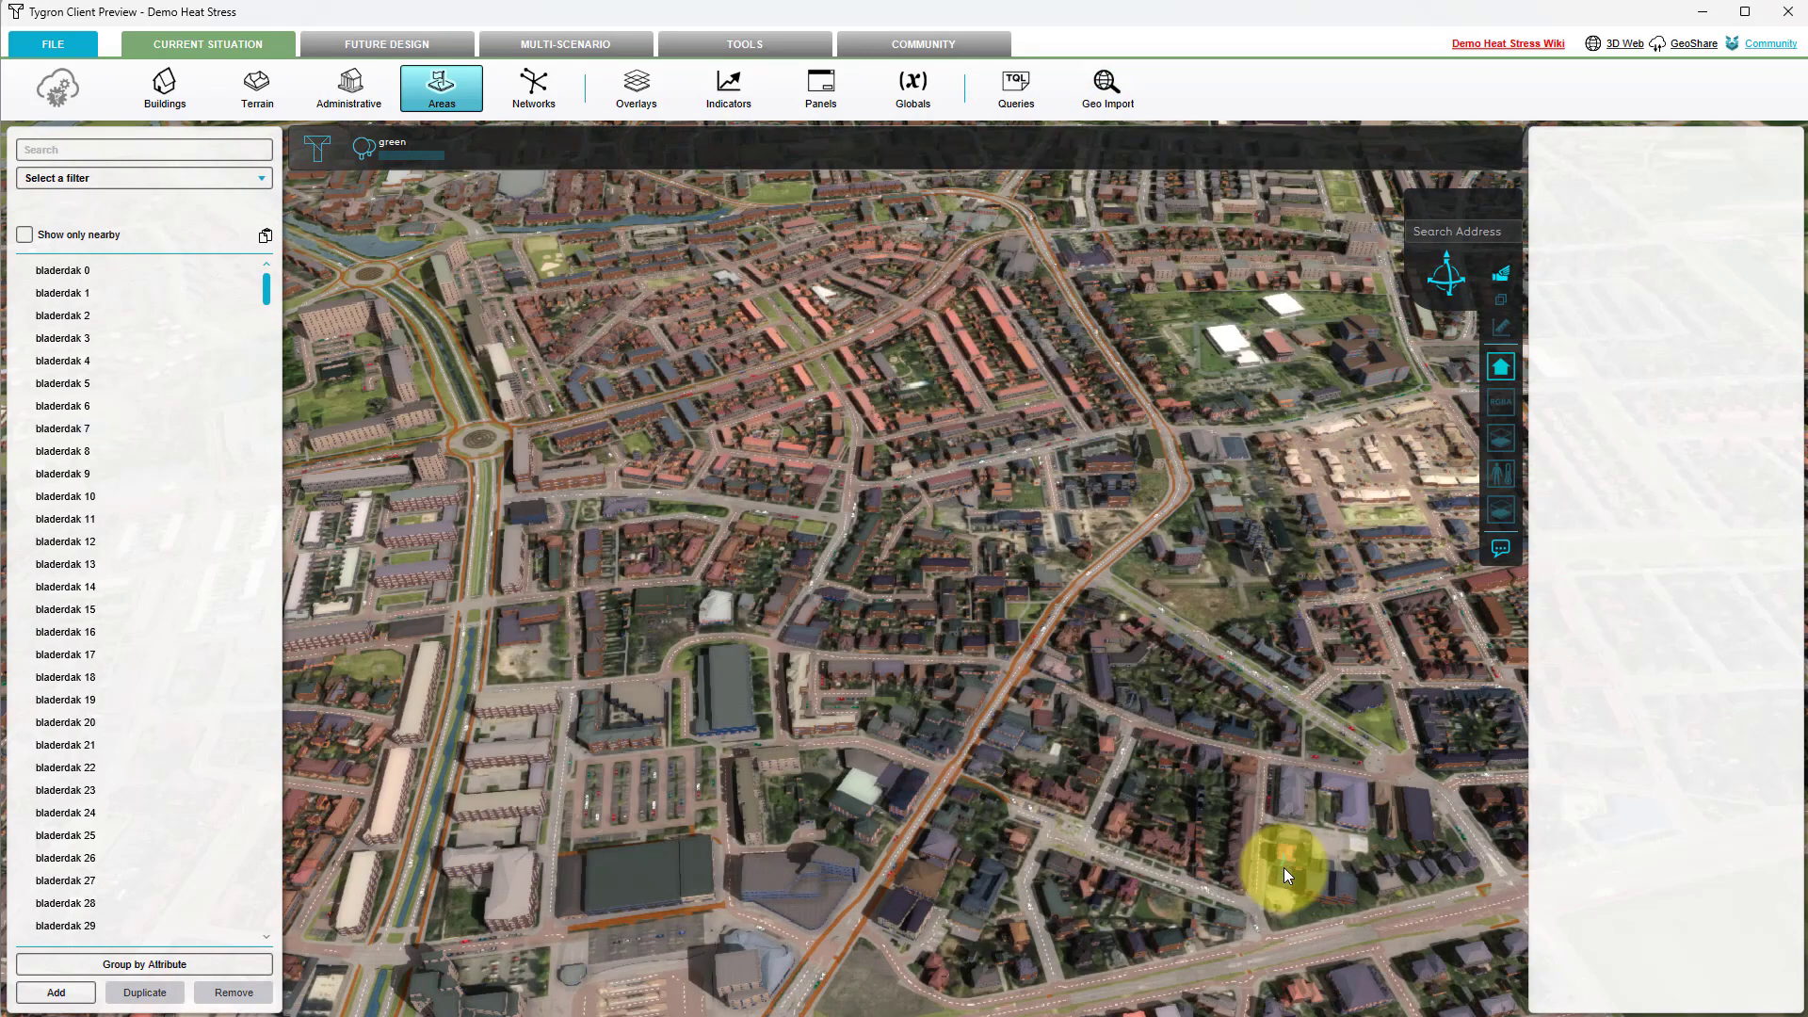
# Check the imported bladerdak entries in the areas list and add a new Area overlay
pyautogui.scroll(-15, 144, 447)
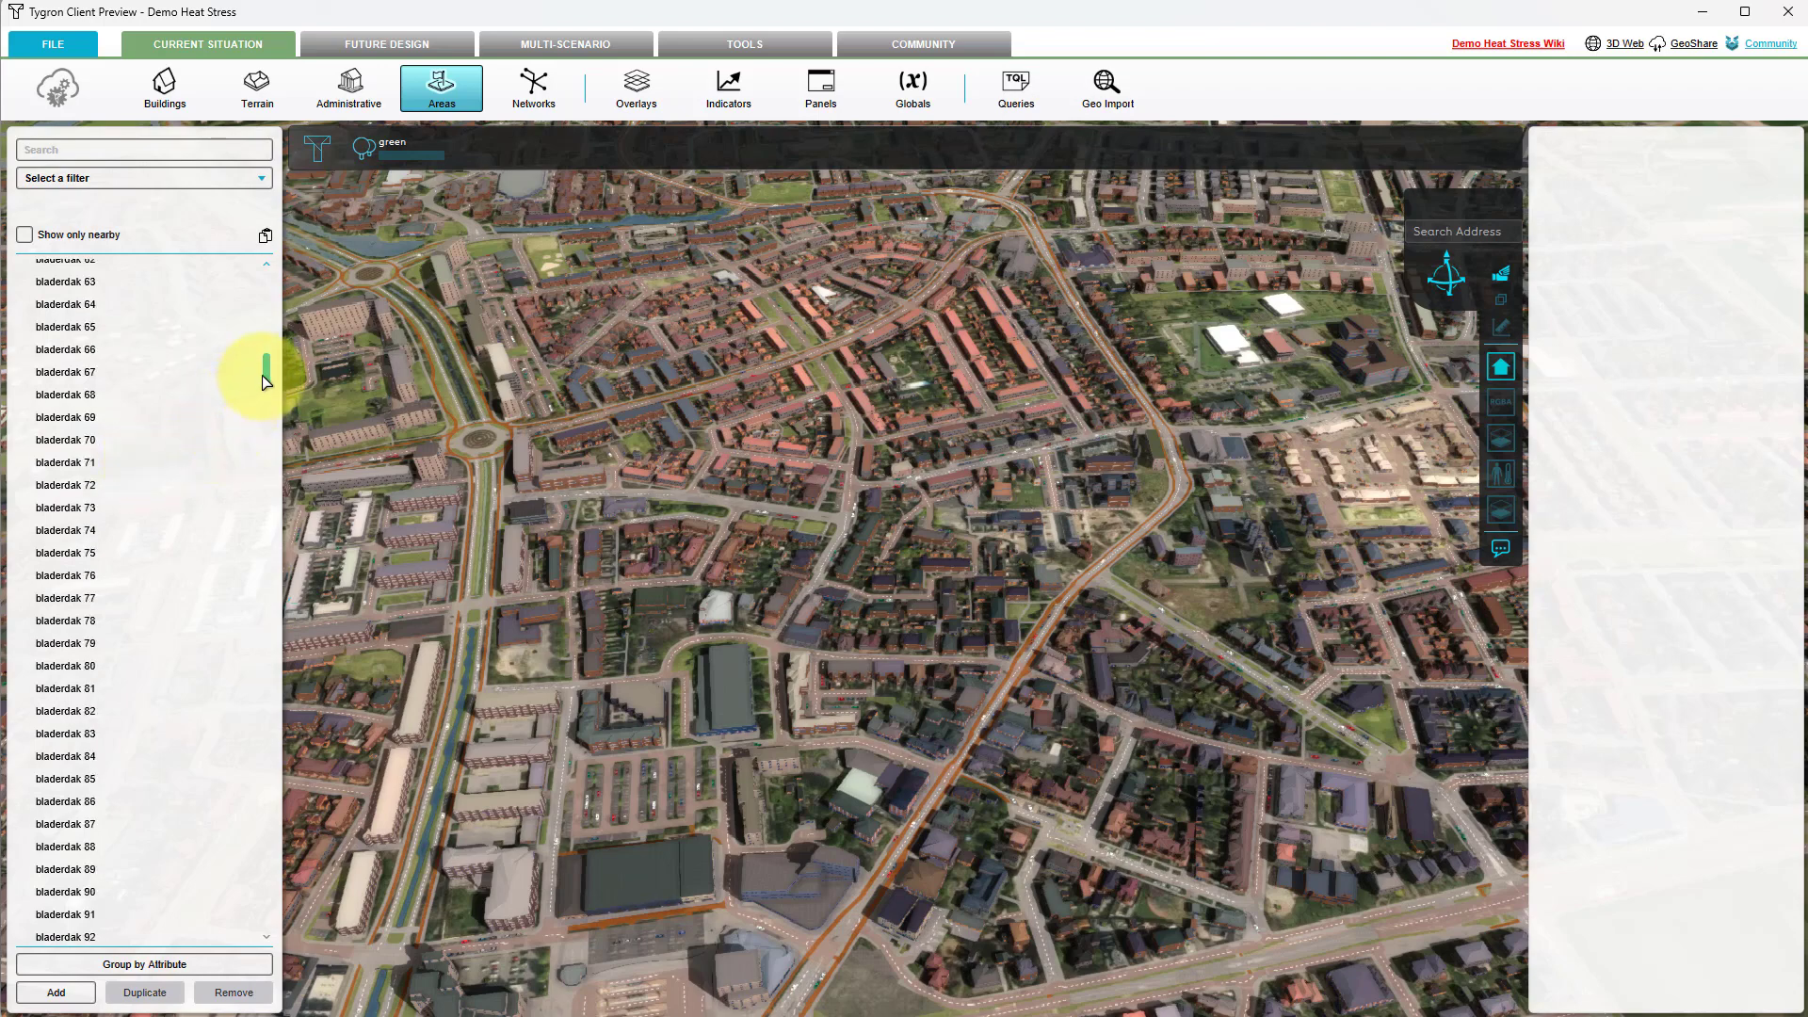
pyautogui.moveTo(265, 372)
pyautogui.mouseDown()
pyautogui.moveTo(271, 839)
pyautogui.moveTo(245, 980)
pyautogui.mouseUp()
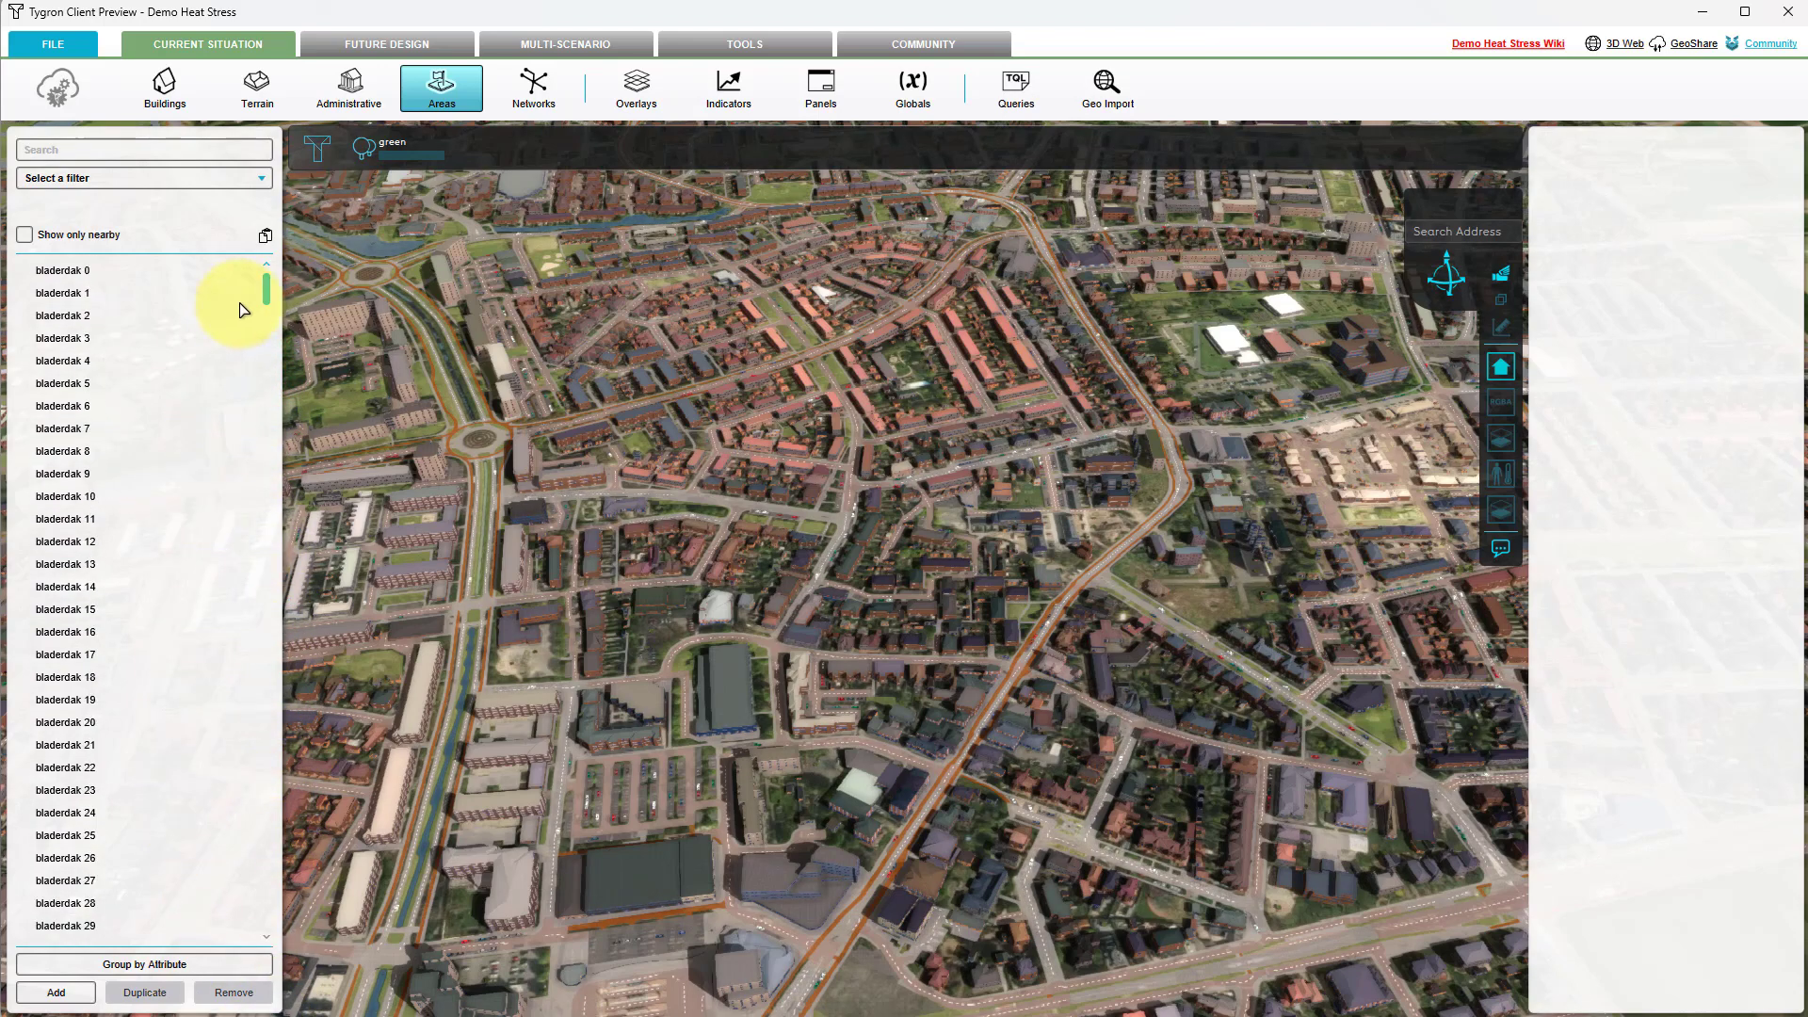
pyautogui.moveTo(267, 281); pyautogui.dragTo(264, 918)
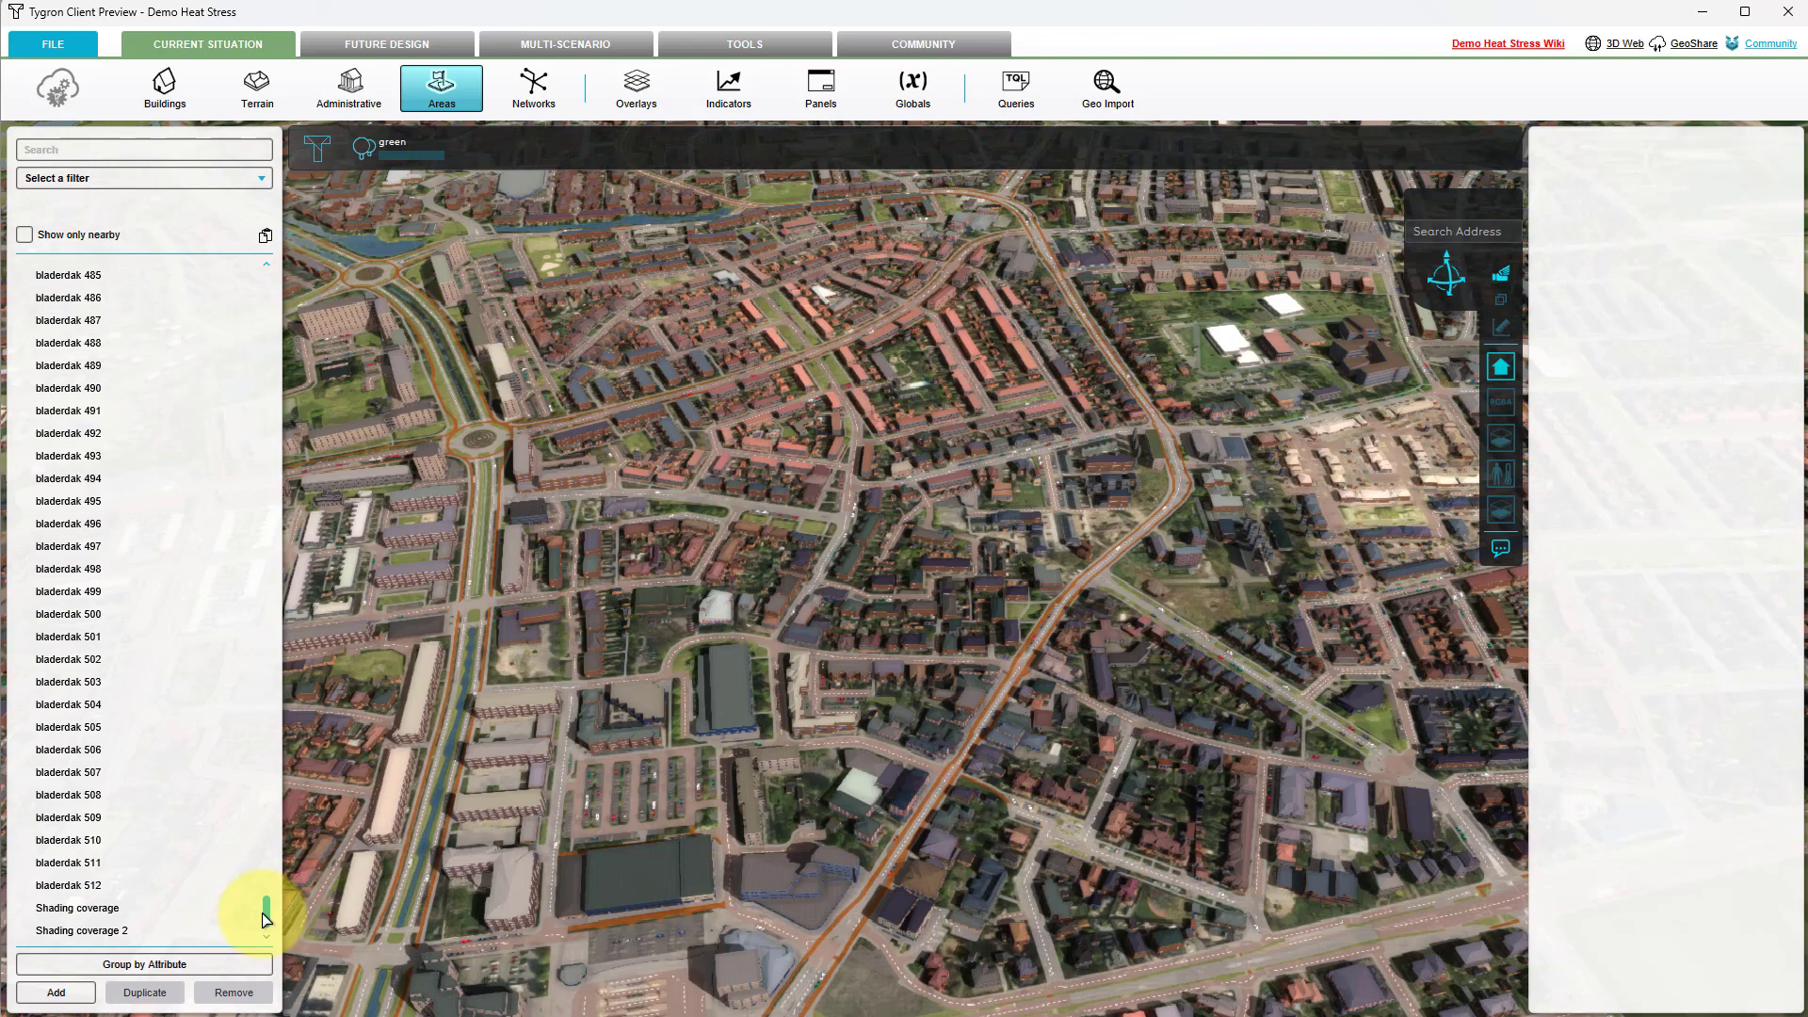
pyautogui.click(637, 94)
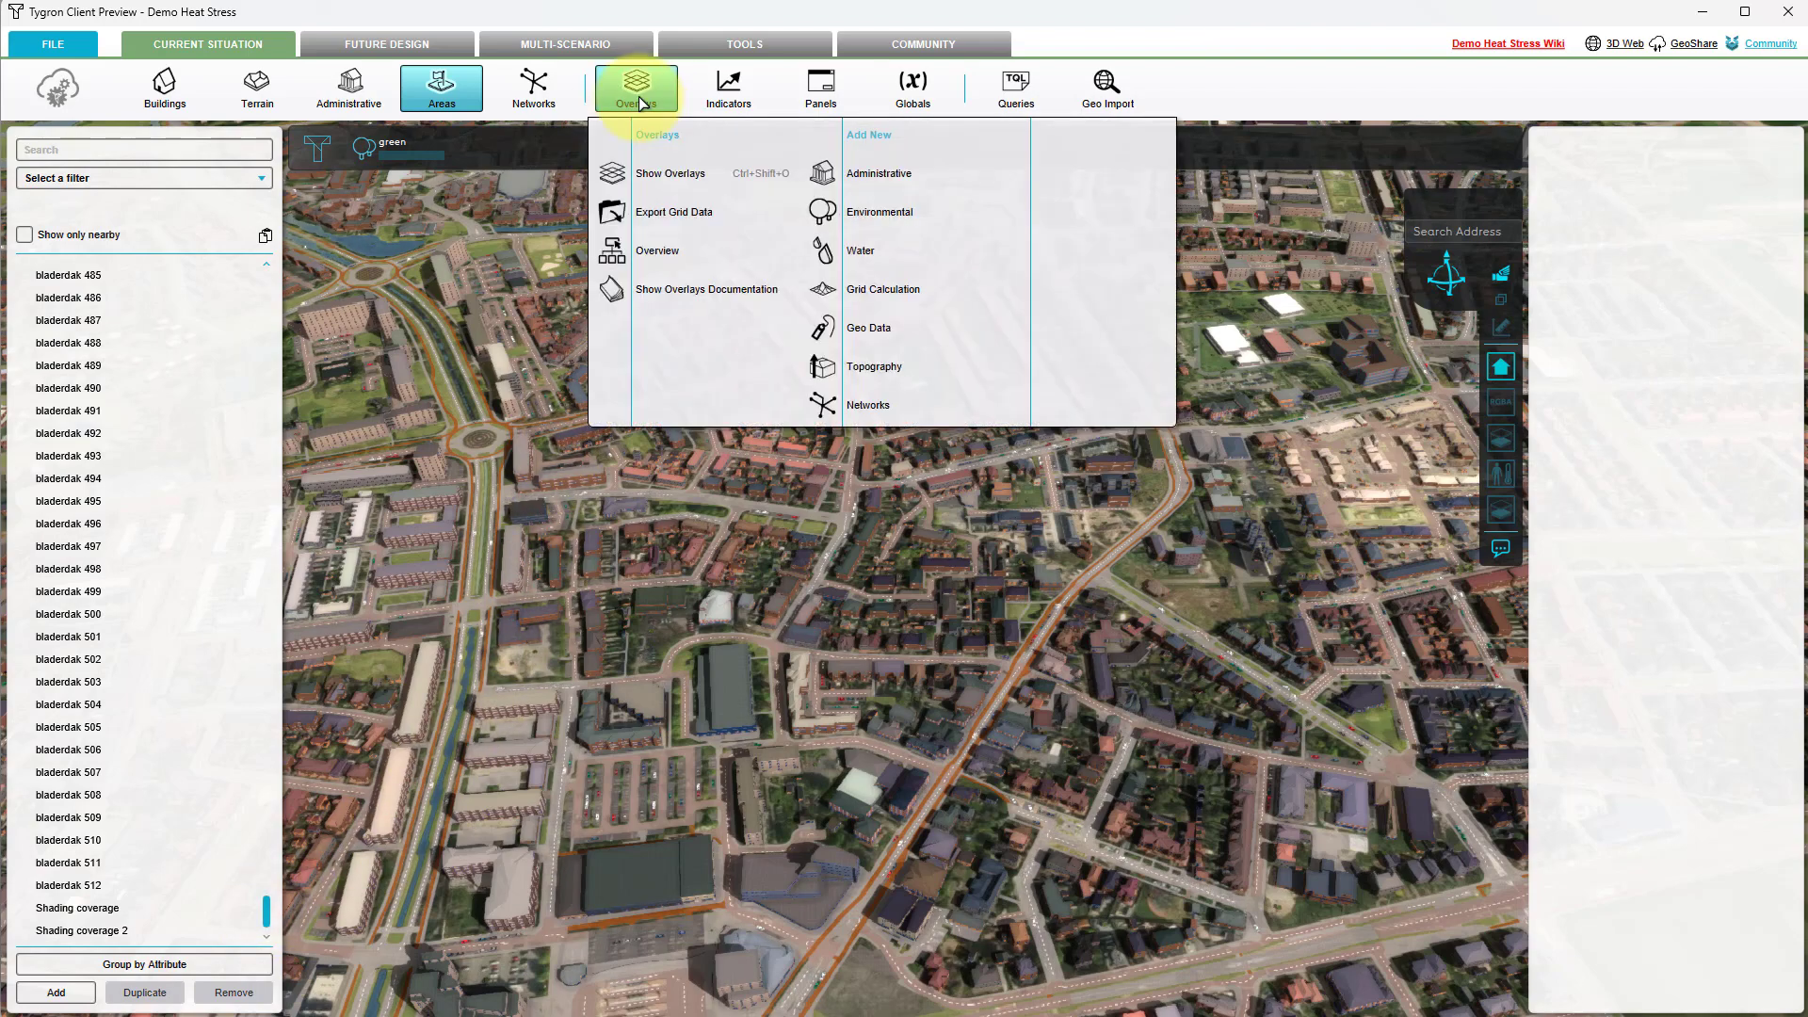
pyautogui.moveTo(857, 330)
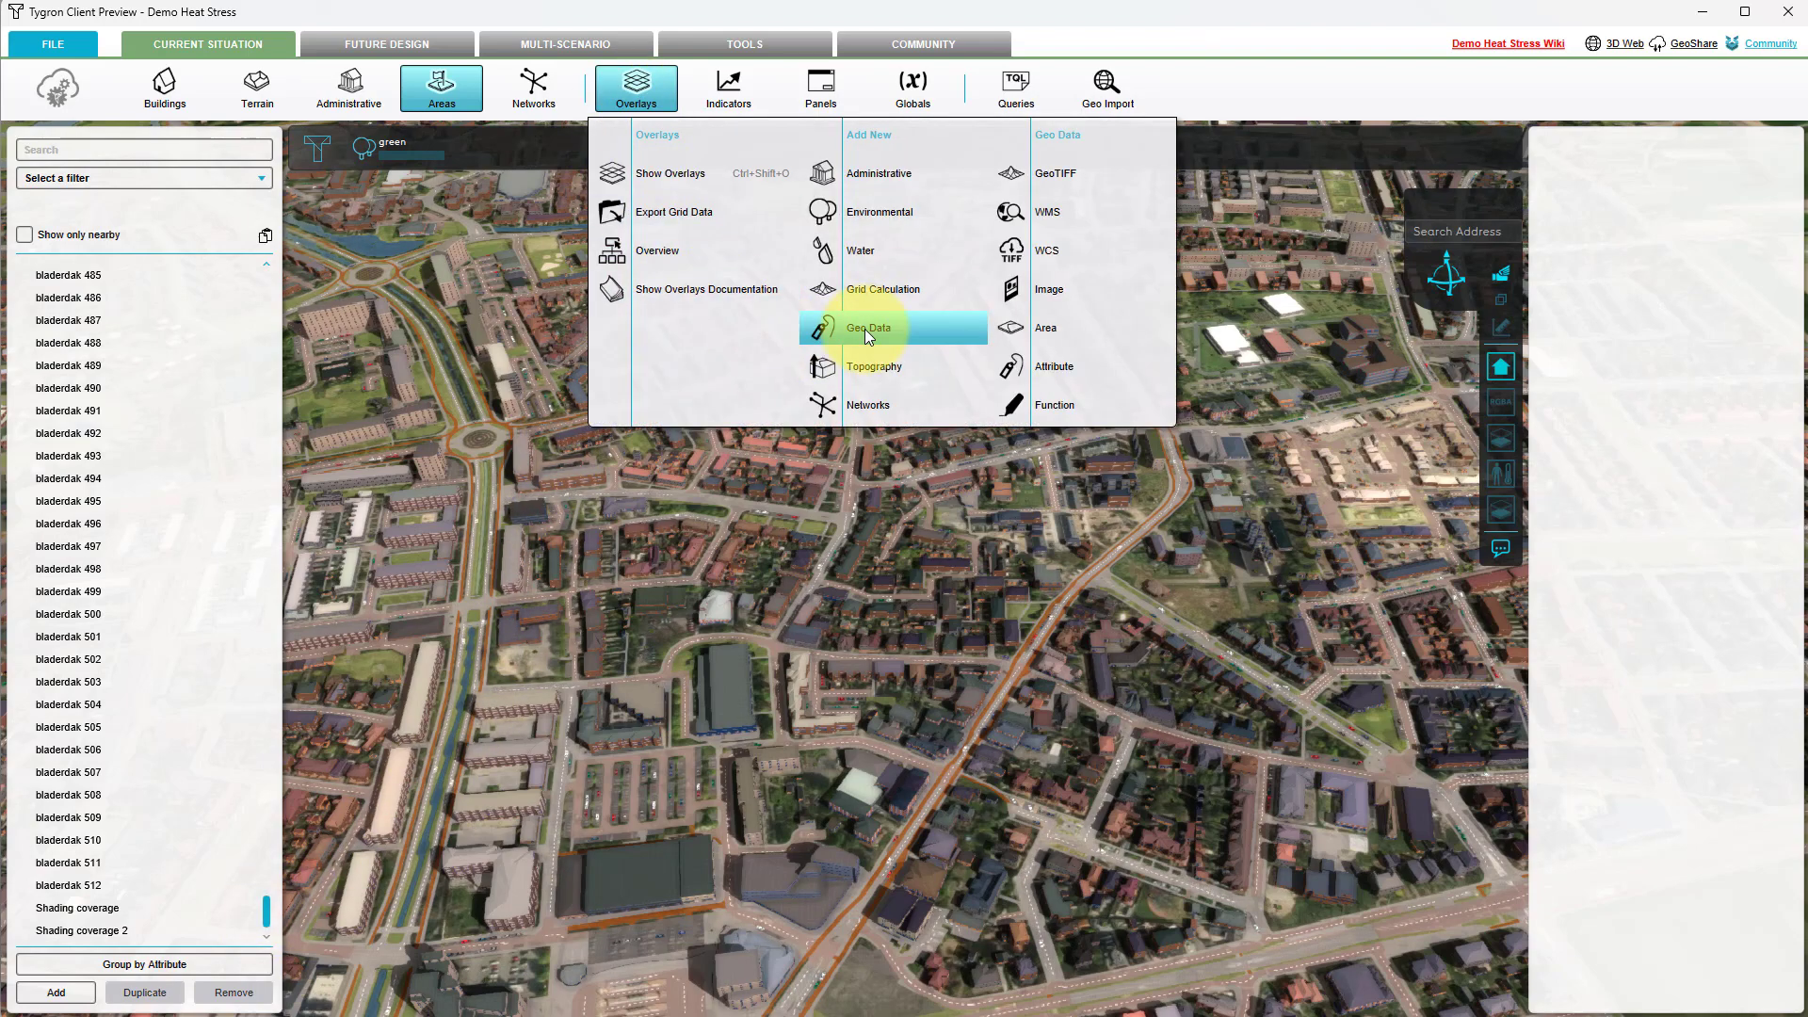
pyautogui.click(1067, 327)
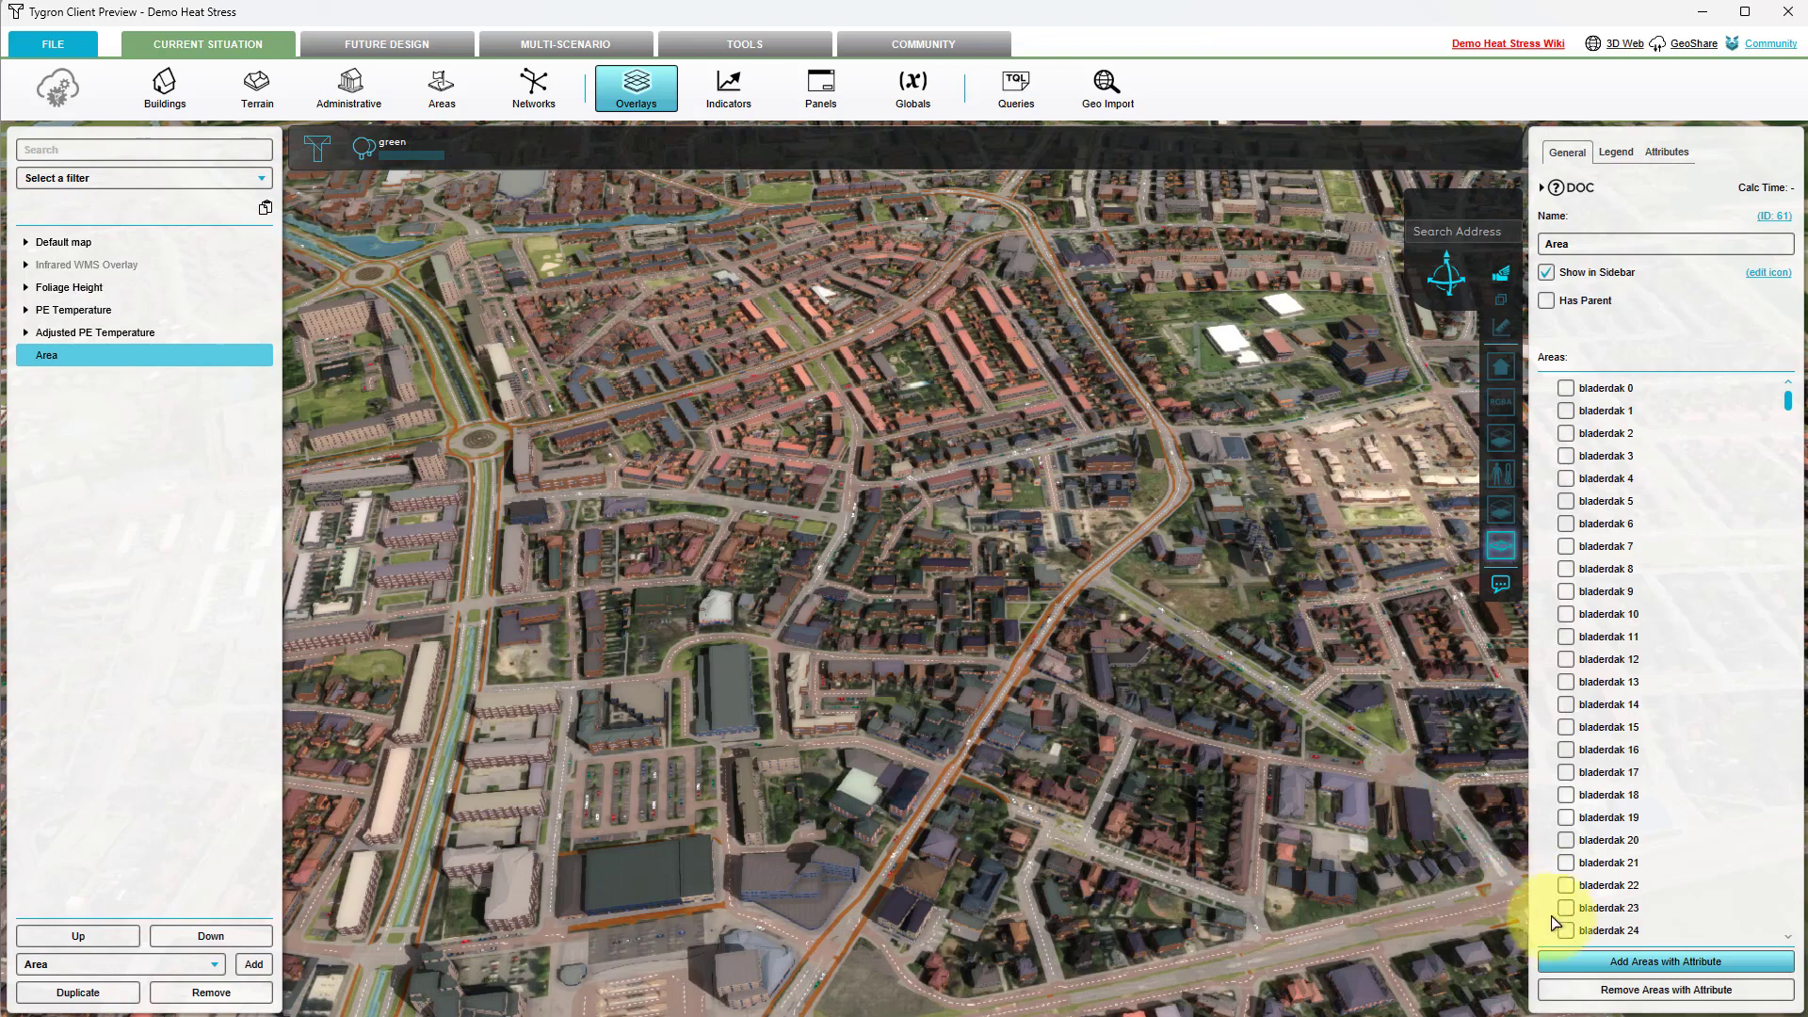
# Add all areas that have the HOOGTE attribute to the Area overlay
pyautogui.click(1590, 963)
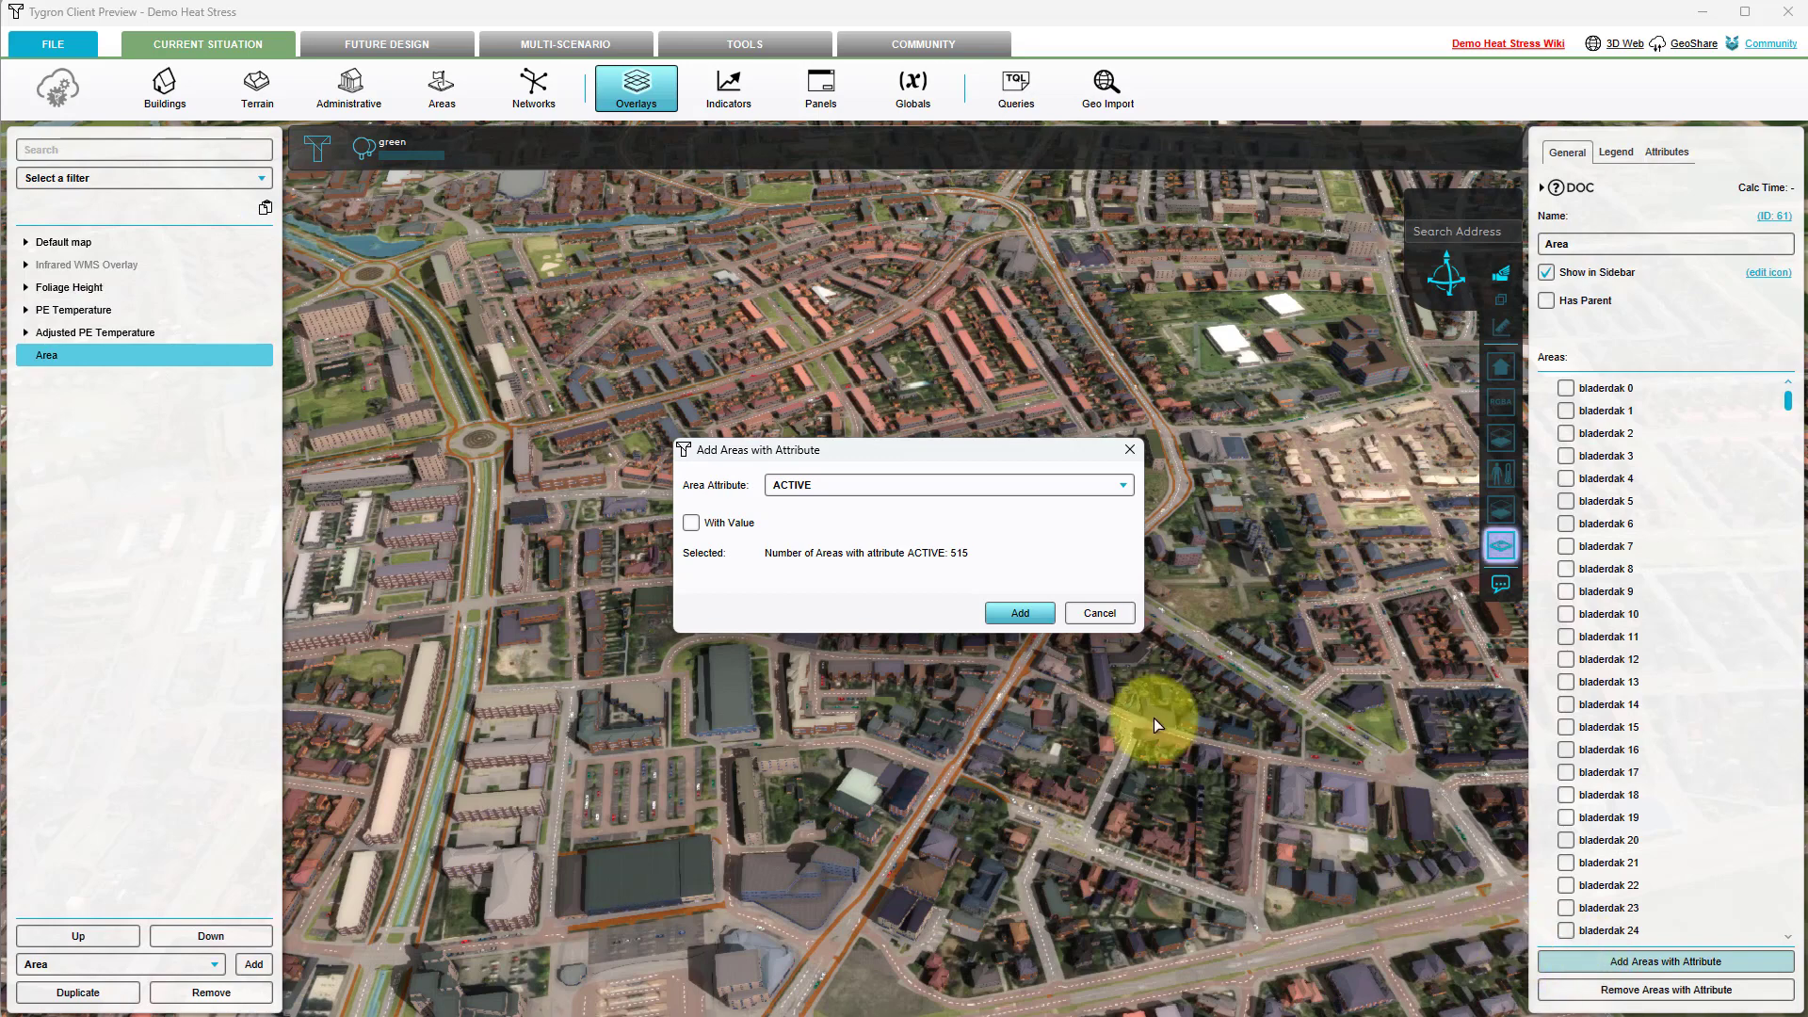
pyautogui.click(980, 488)
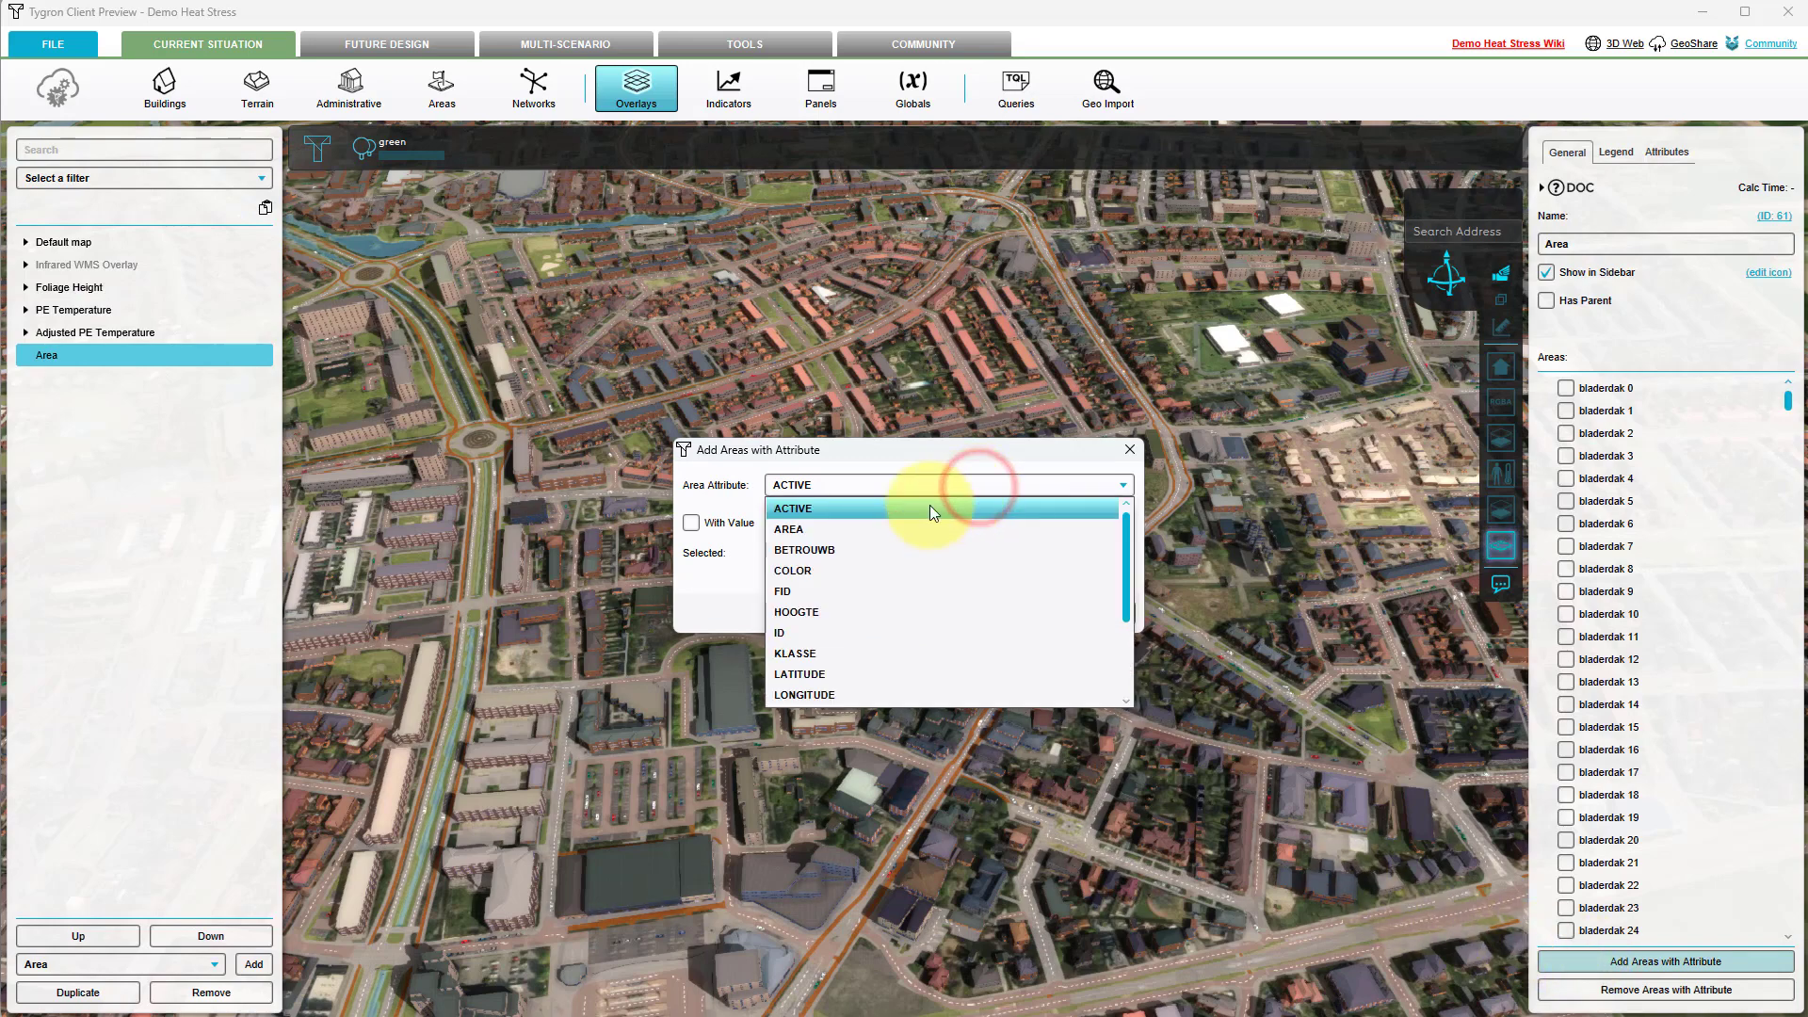
pyautogui.click(797, 612)
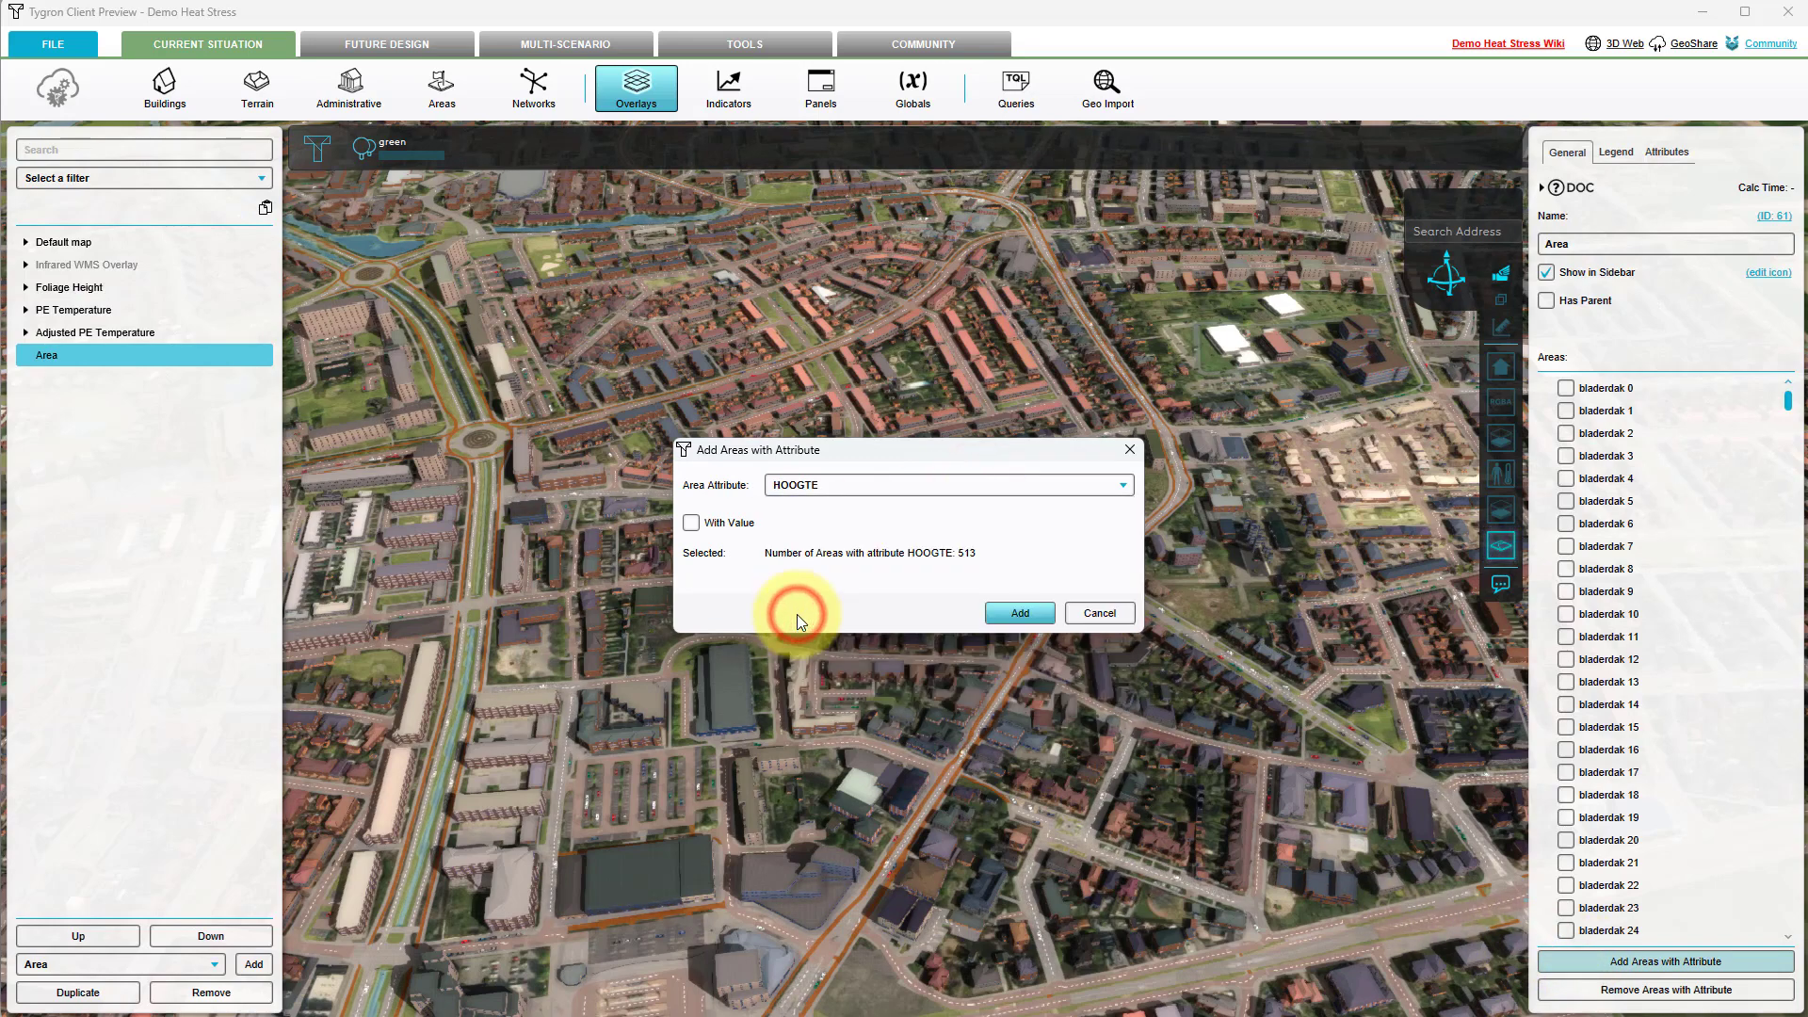
pyautogui.click(1002, 614)
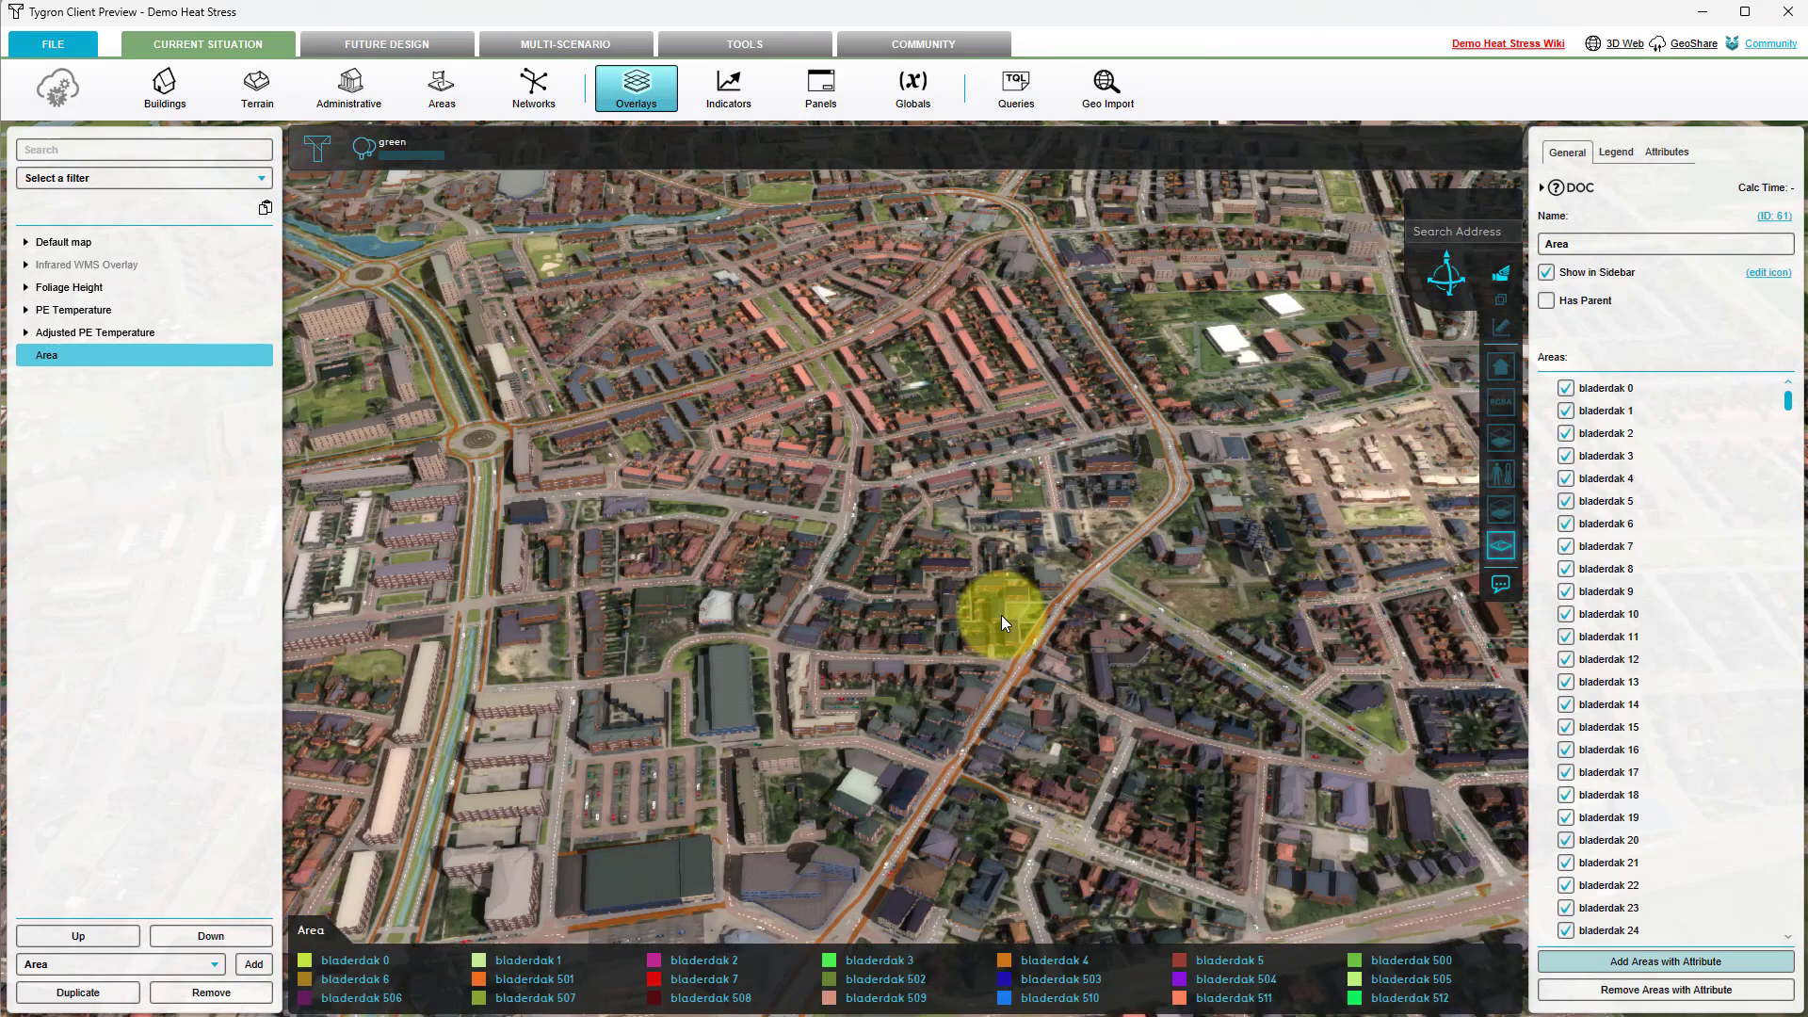
# Examine the tree foliage areas of the overlay around the city center on the 3D map
pyautogui.scroll(-3, 1002, 616)
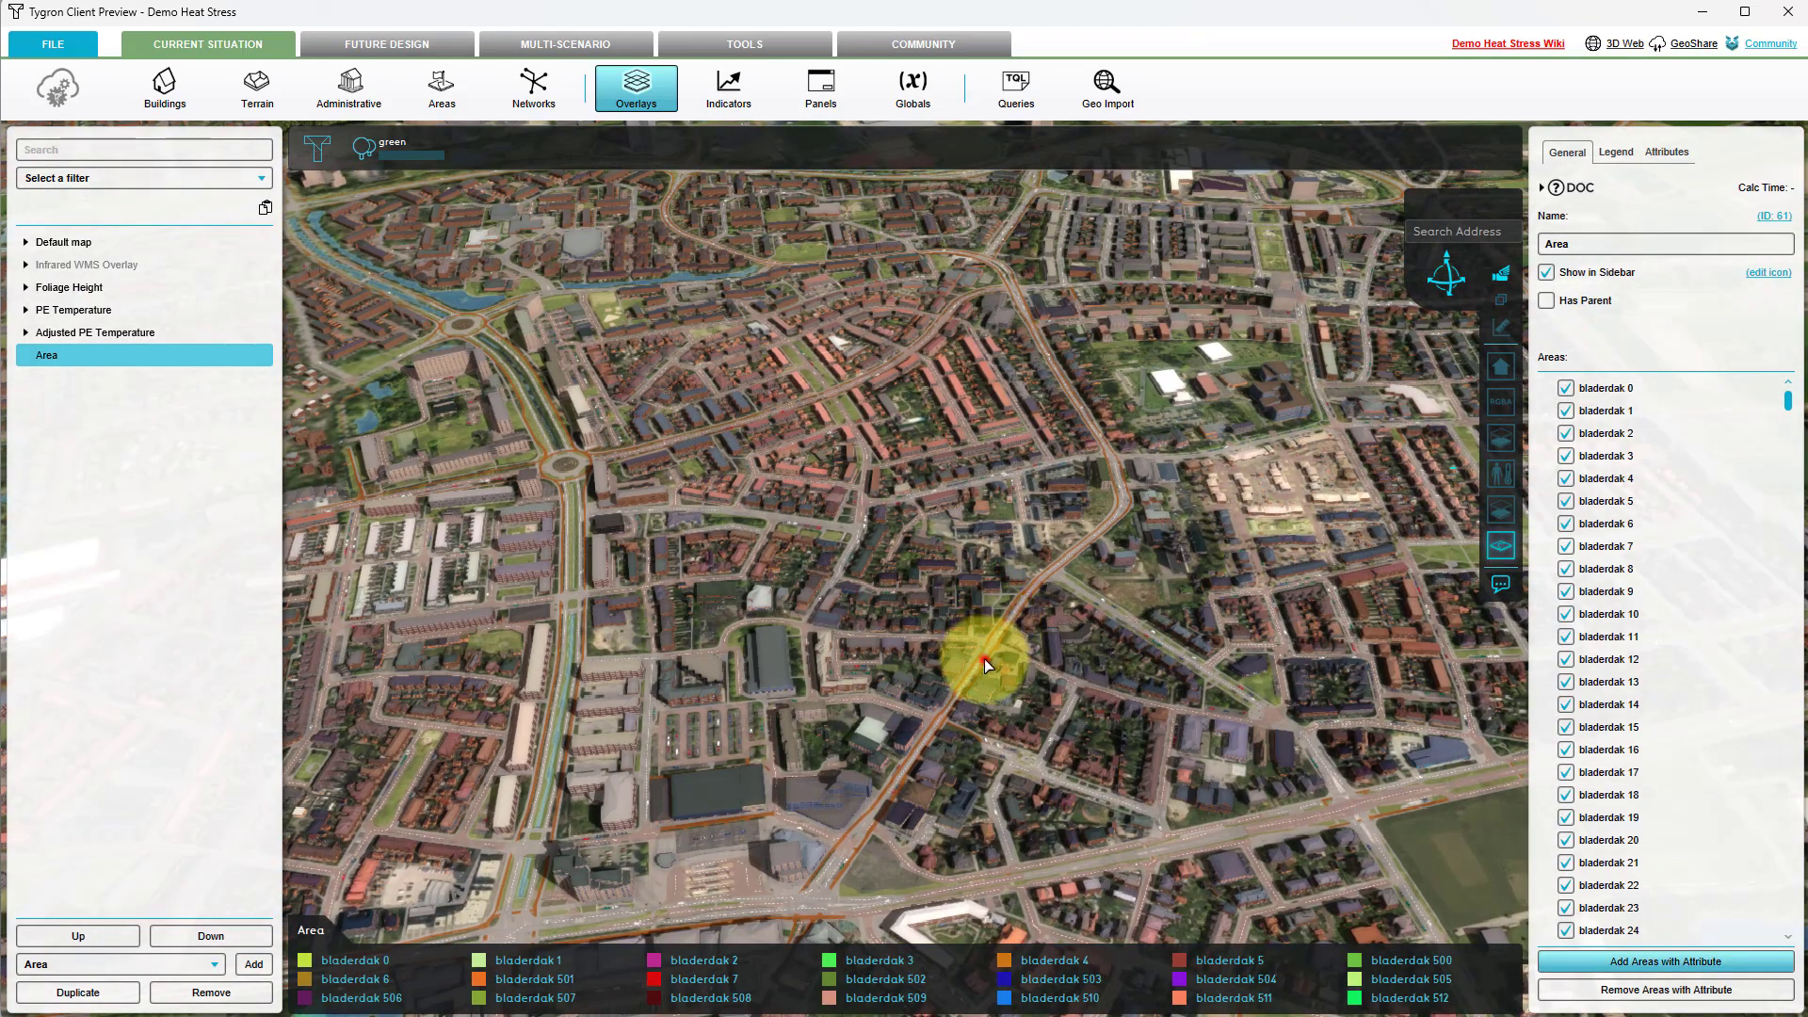
pyautogui.moveTo(985, 660); pyautogui.dragTo(1005, 319)
pyautogui.moveTo(836, 606); pyautogui.dragTo(1125, 459)
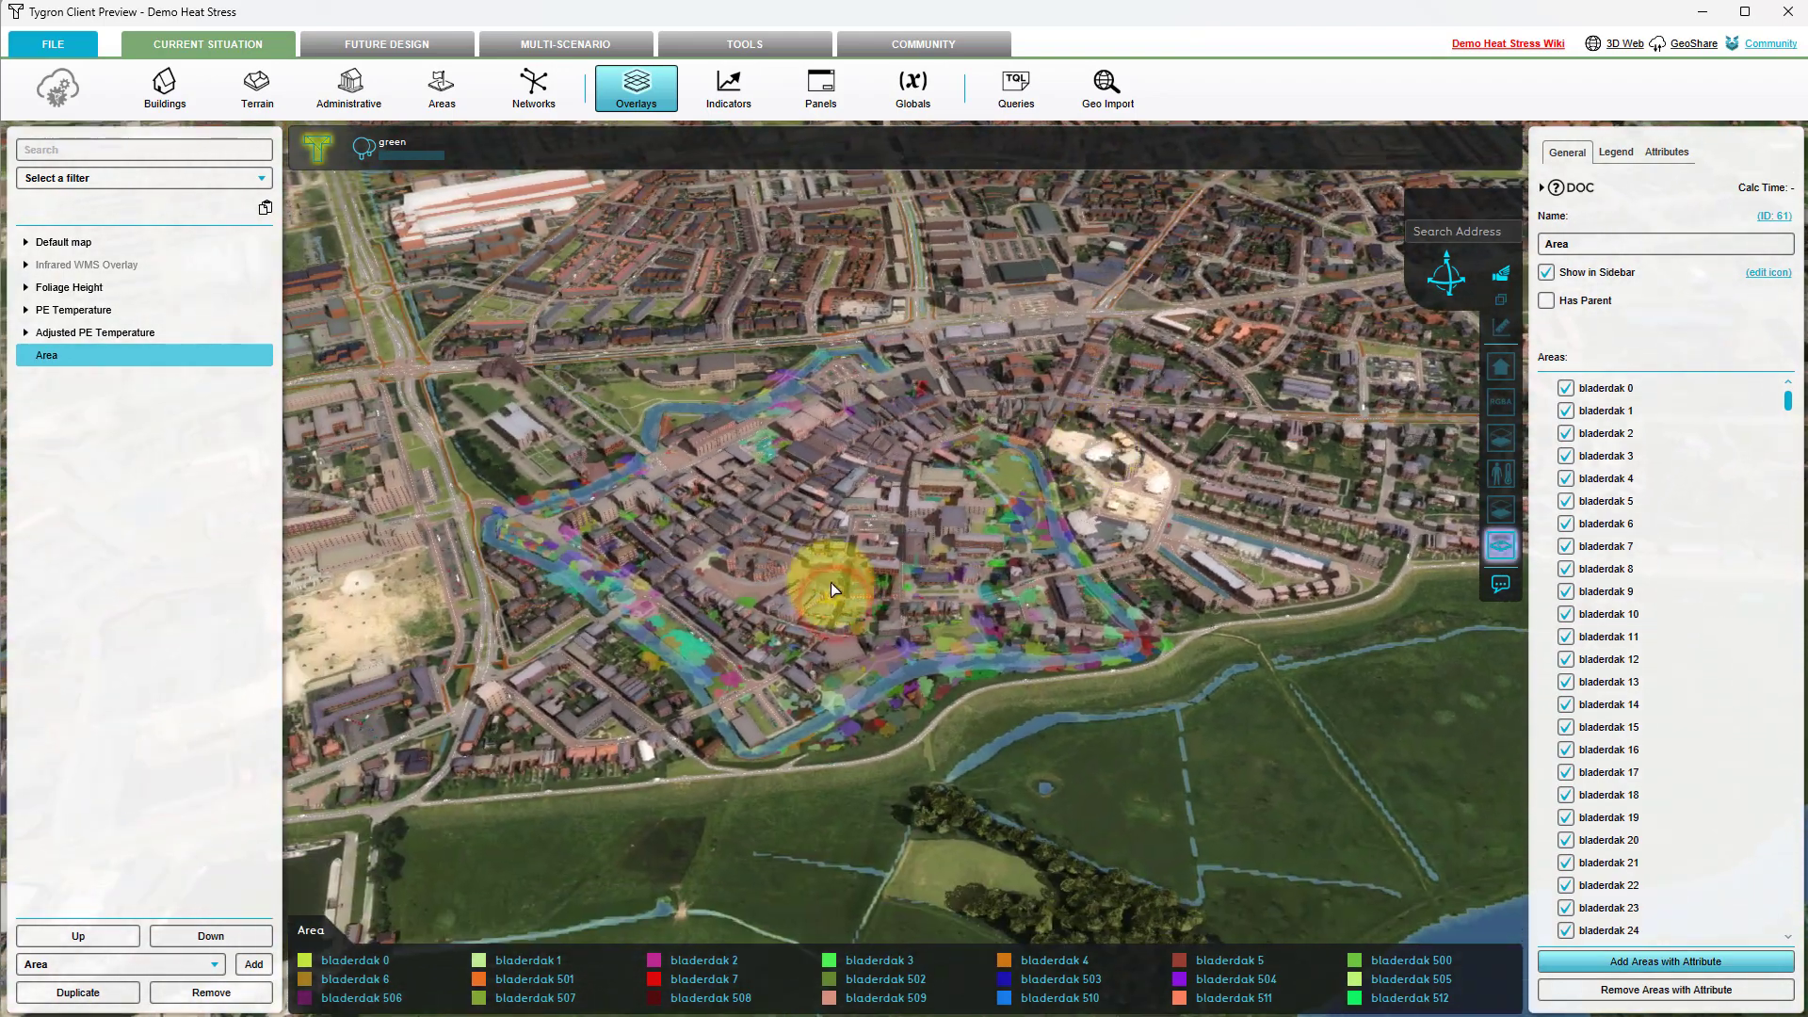
pyautogui.scroll(3, 774, 621)
pyautogui.moveTo(773, 625); pyautogui.dragTo(825, 644)
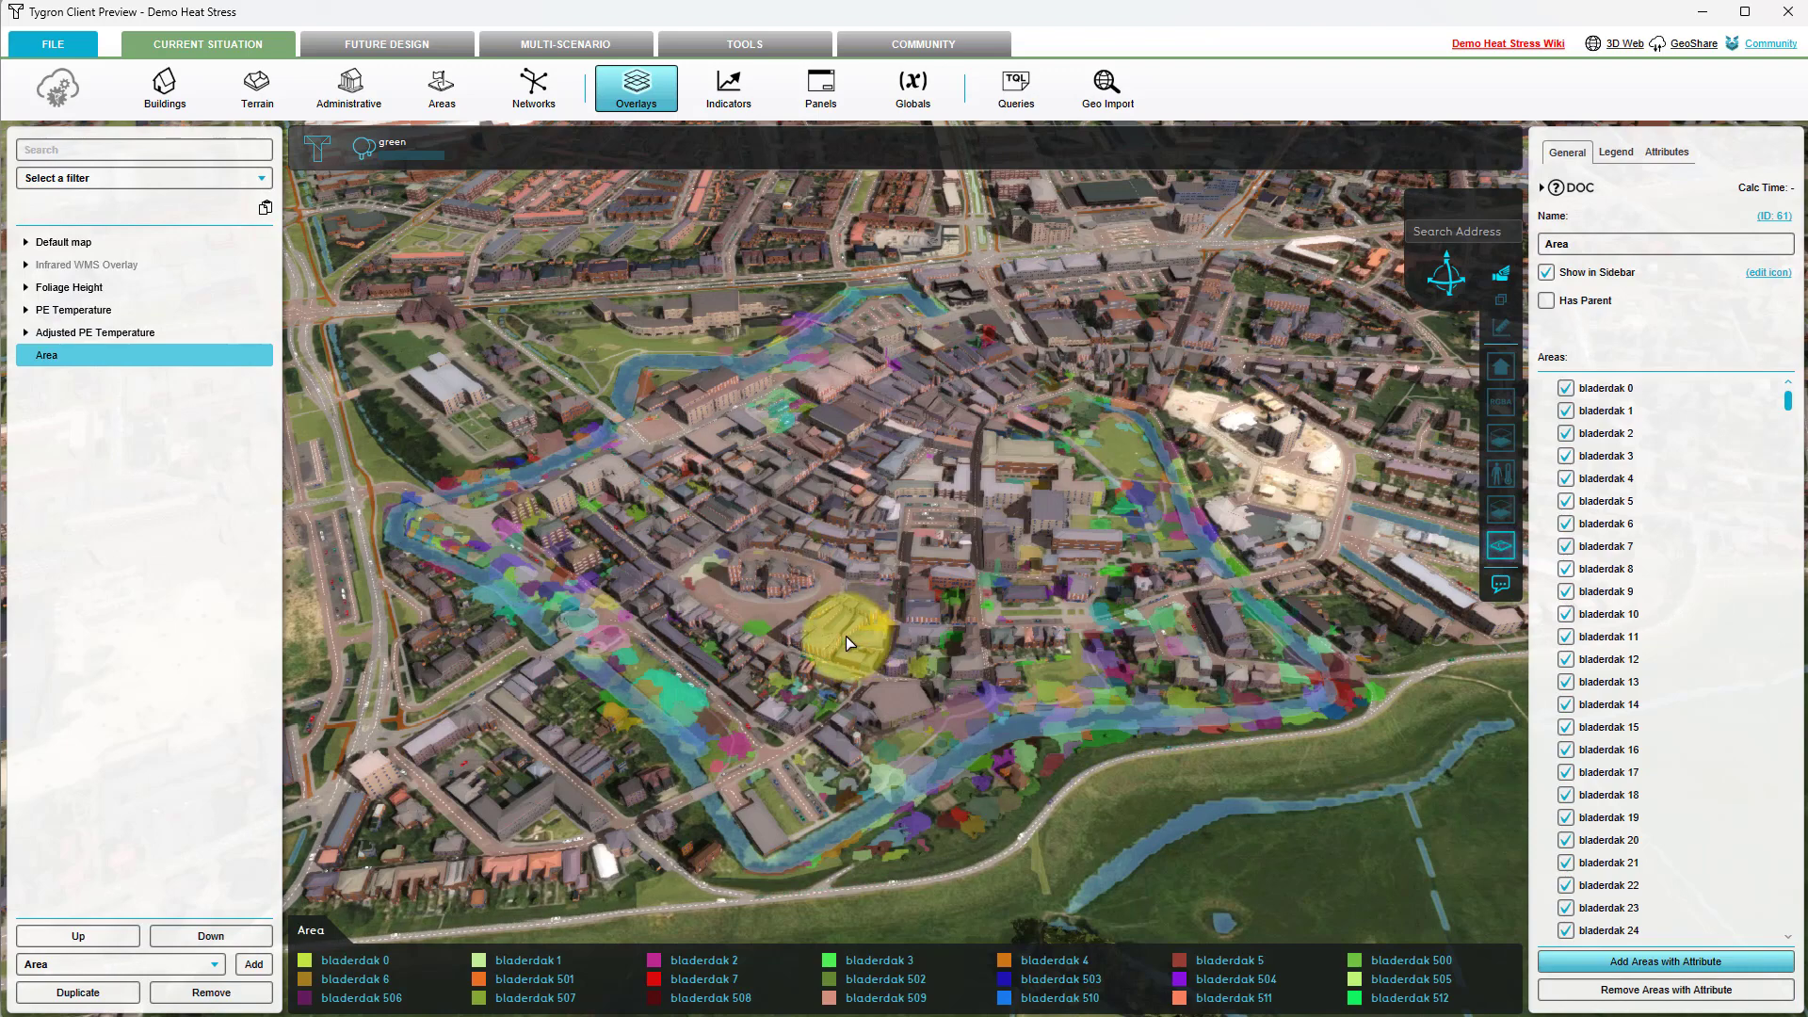
# Sign in to the default ArcGIS Online from the community hub with the account username and password
pyautogui.click(877, 43)
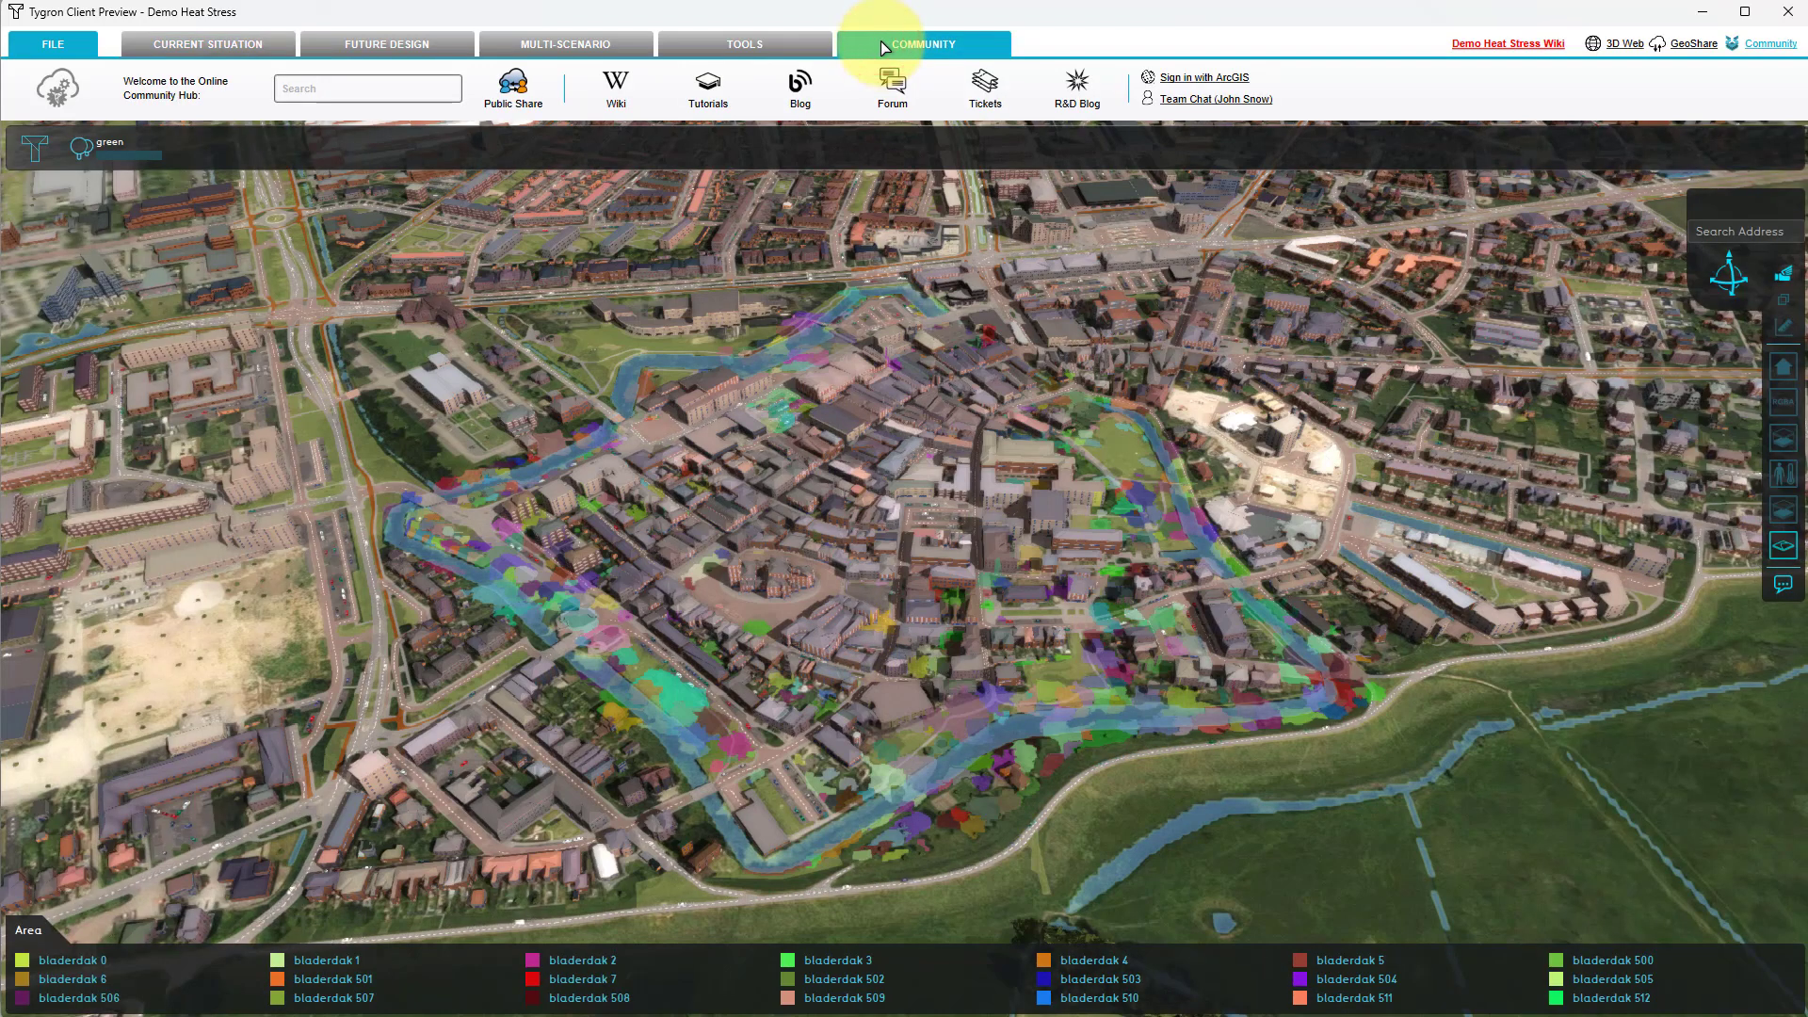
pyautogui.click(1181, 80)
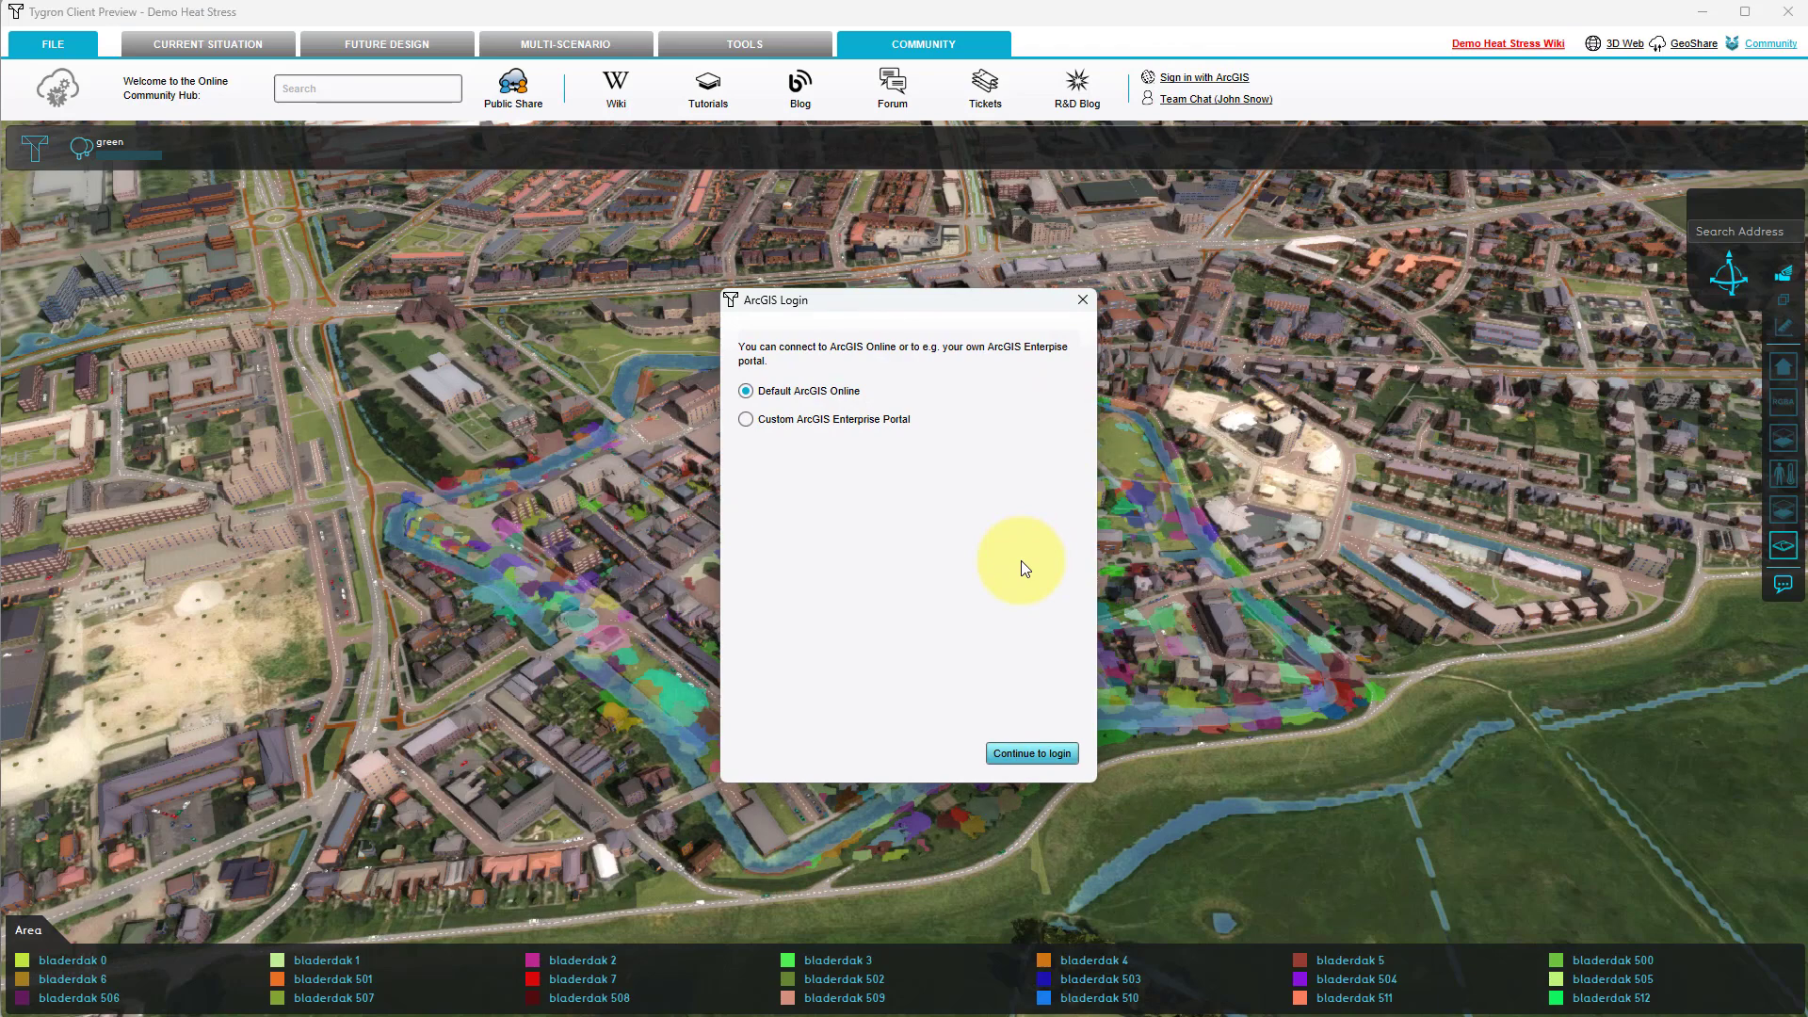
pyautogui.click(1036, 754)
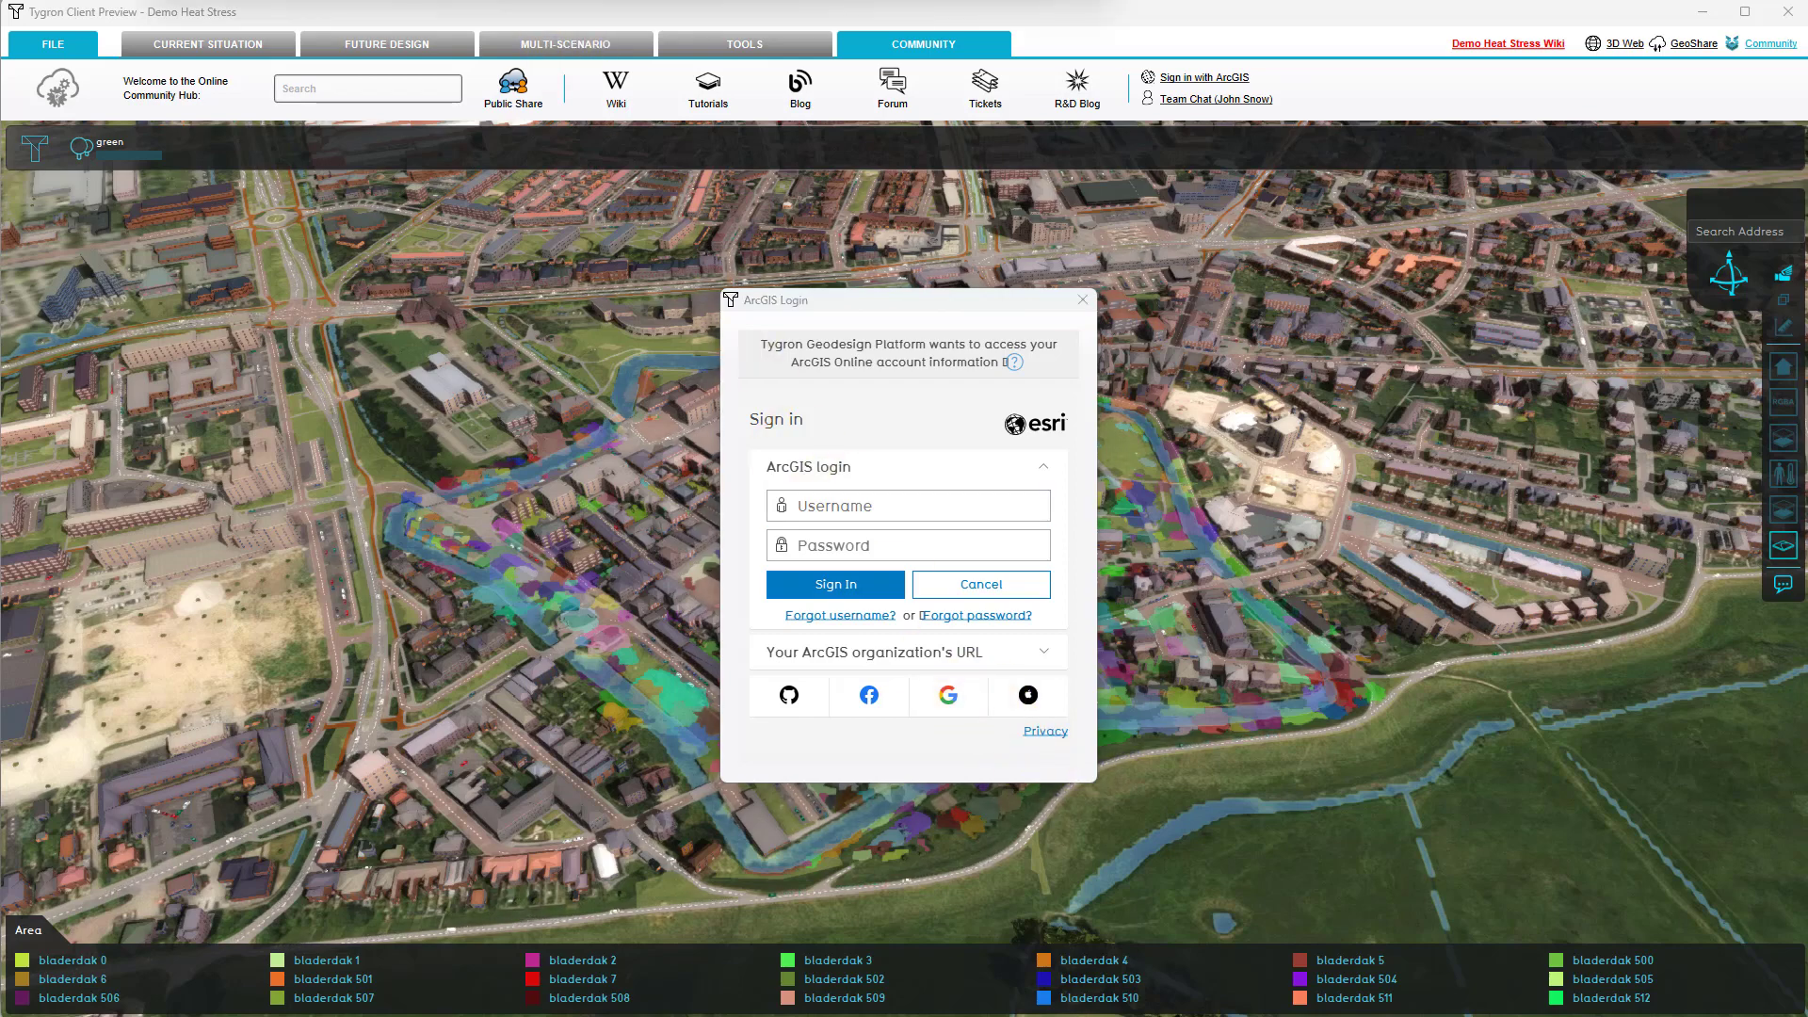
pyautogui.click(885, 504)
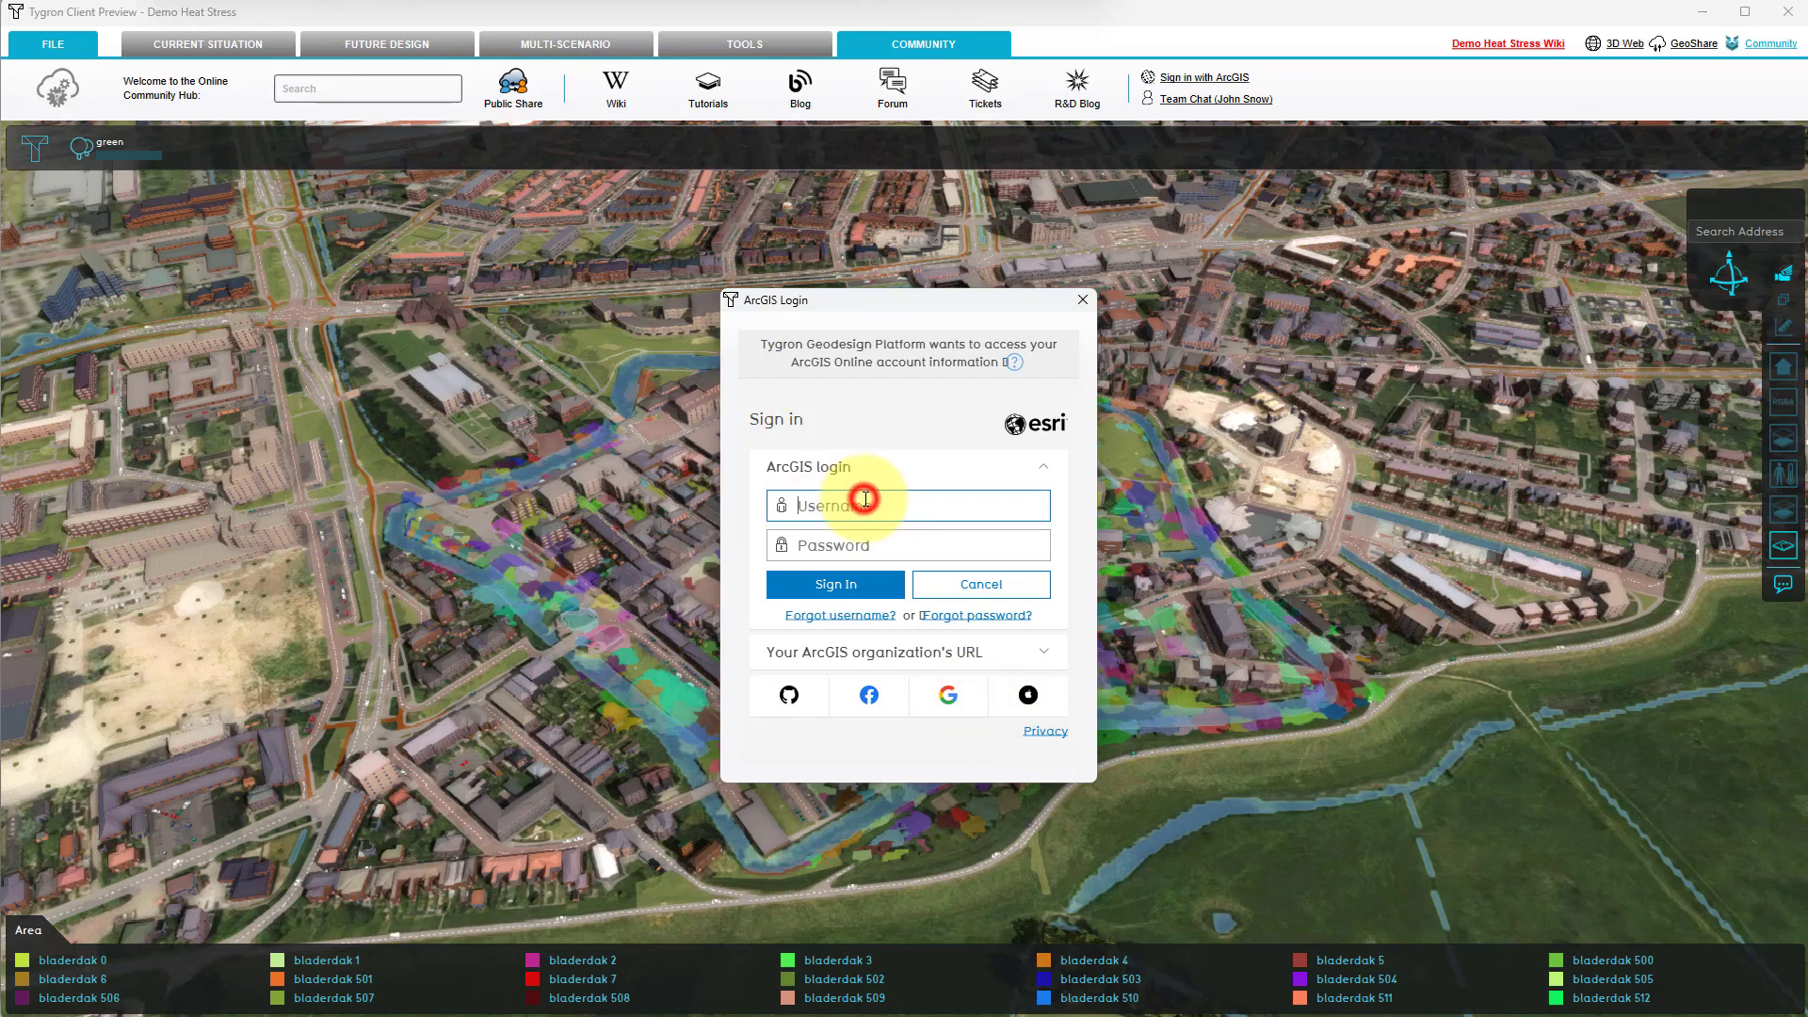
pyautogui.write('youtube_tygron')
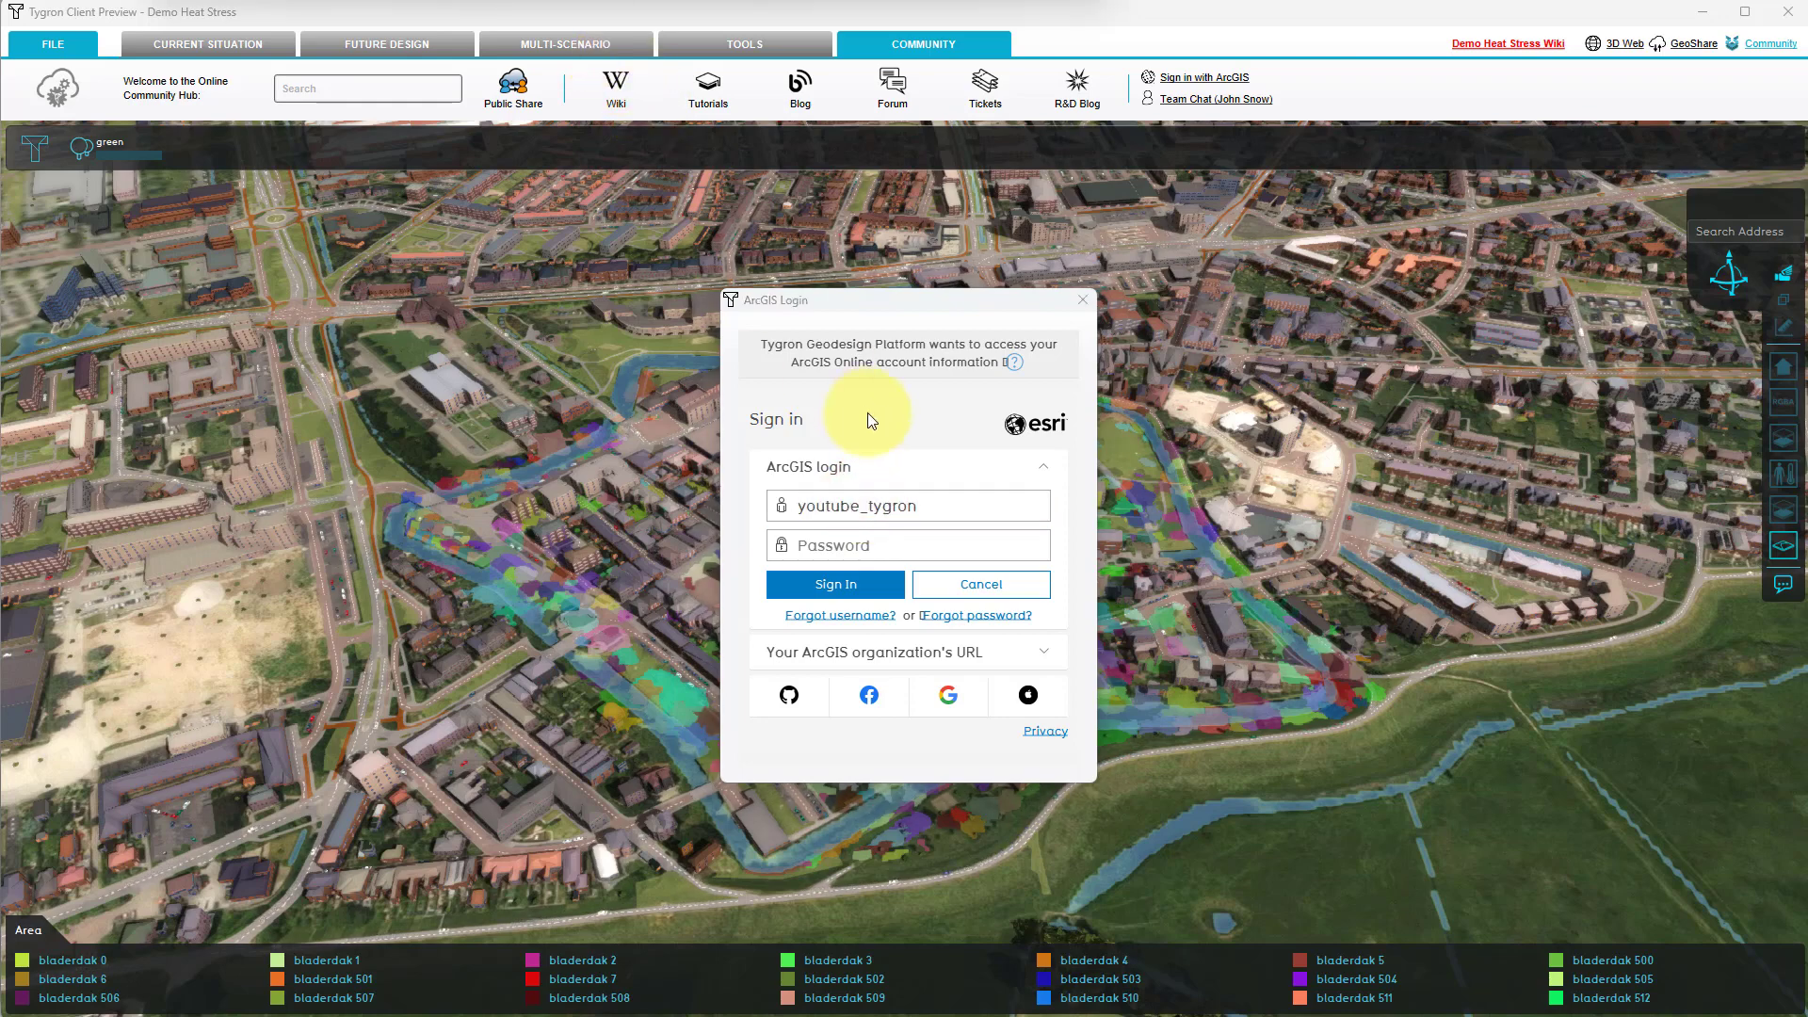
pyautogui.click(871, 544)
pyautogui.write('••••••••••••••••••')
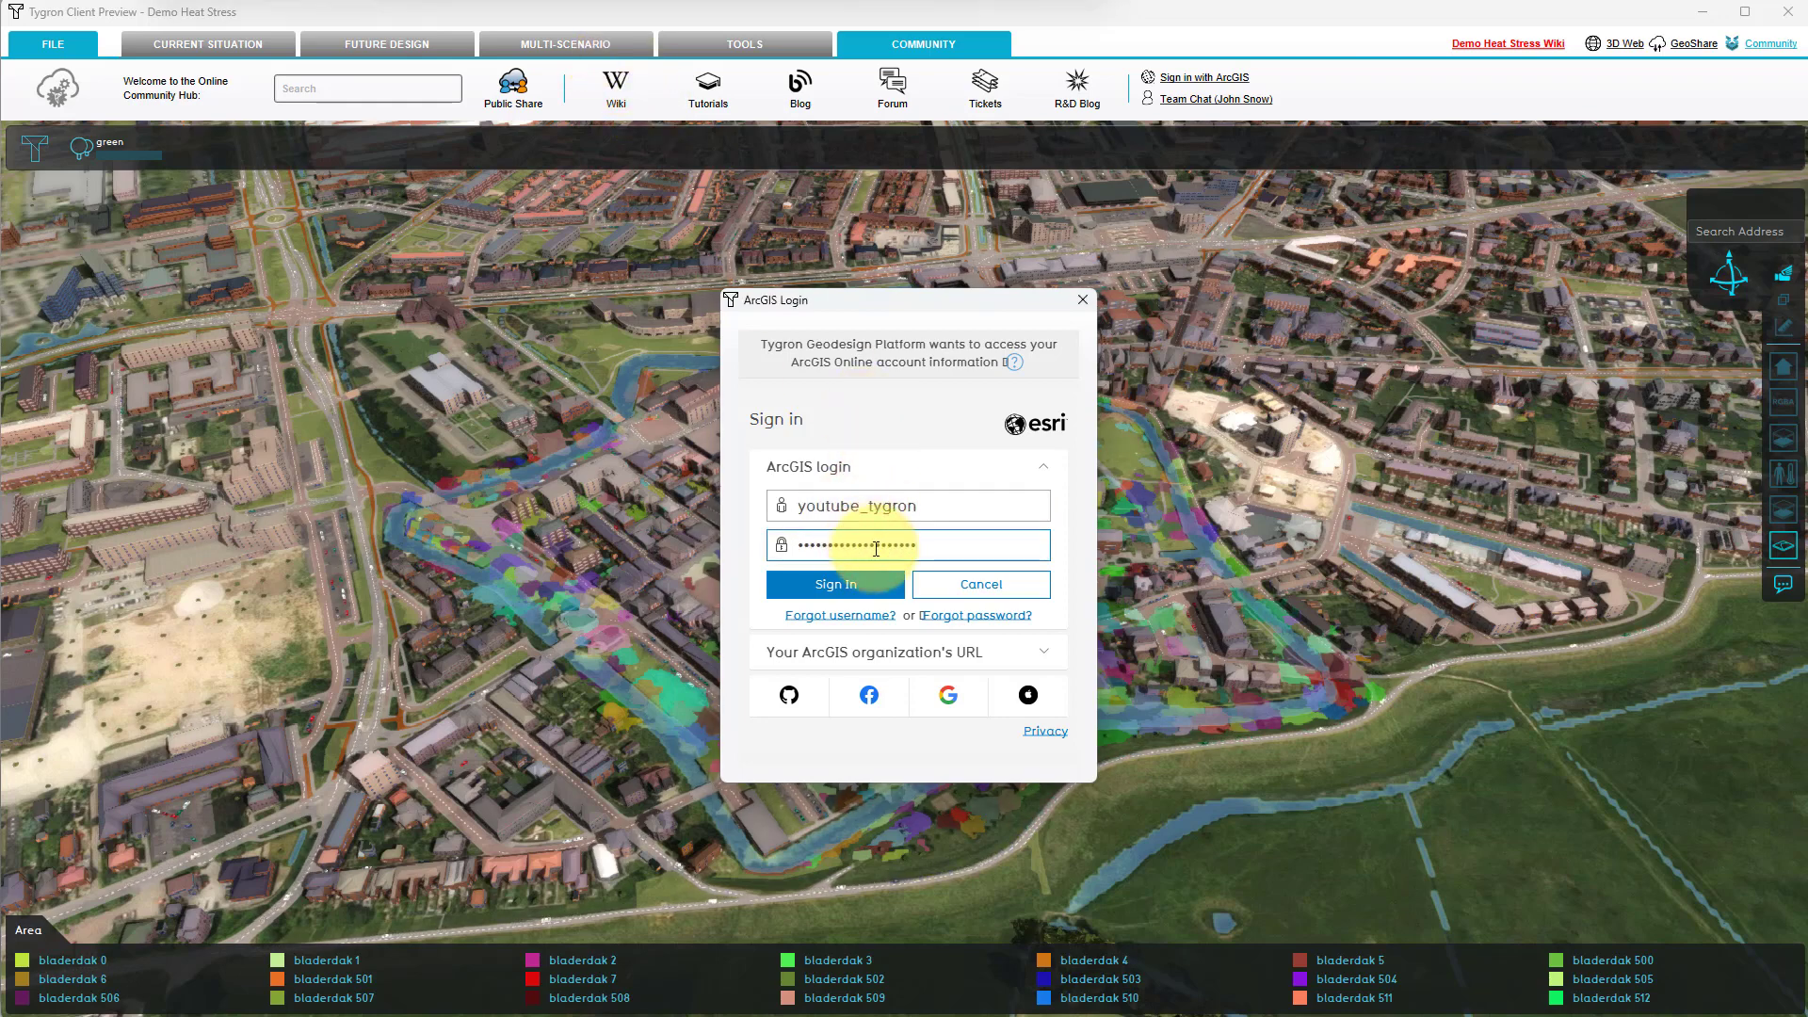
pyautogui.click(855, 583)
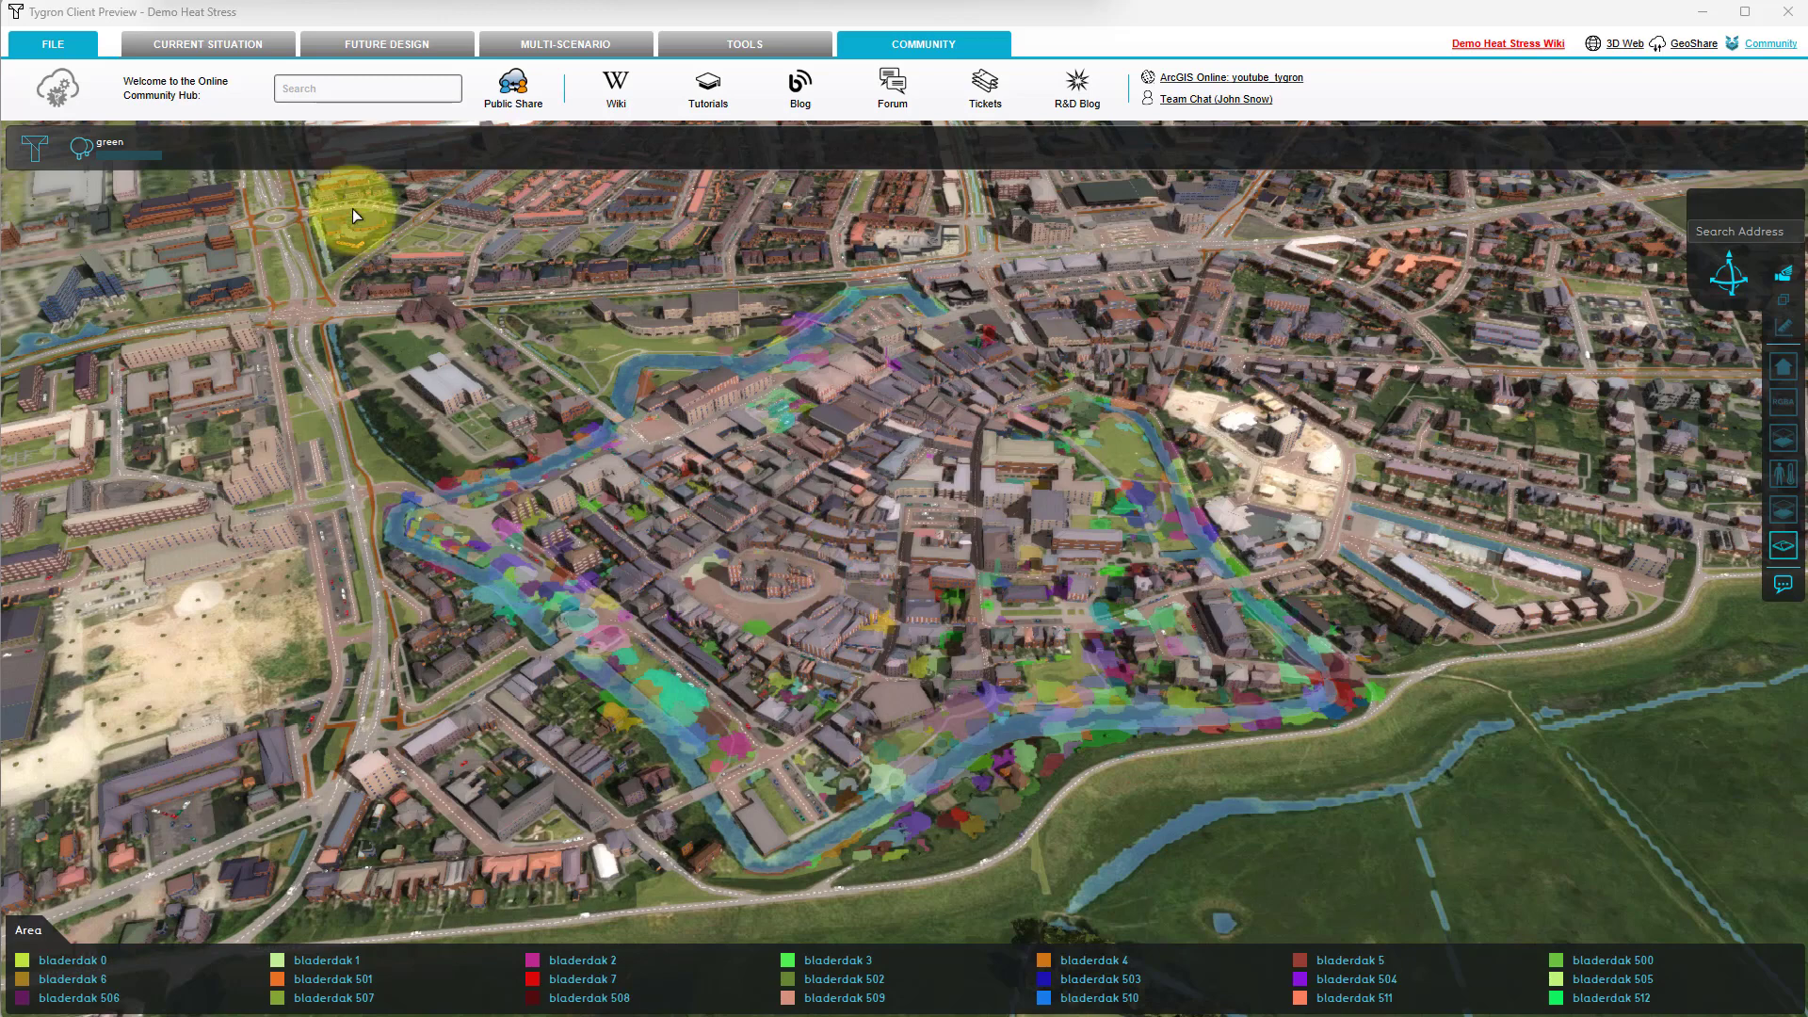
# Start a Geo Data import for areas that searches for services in the ArcGIS Online catalog
pyautogui.click(285, 43)
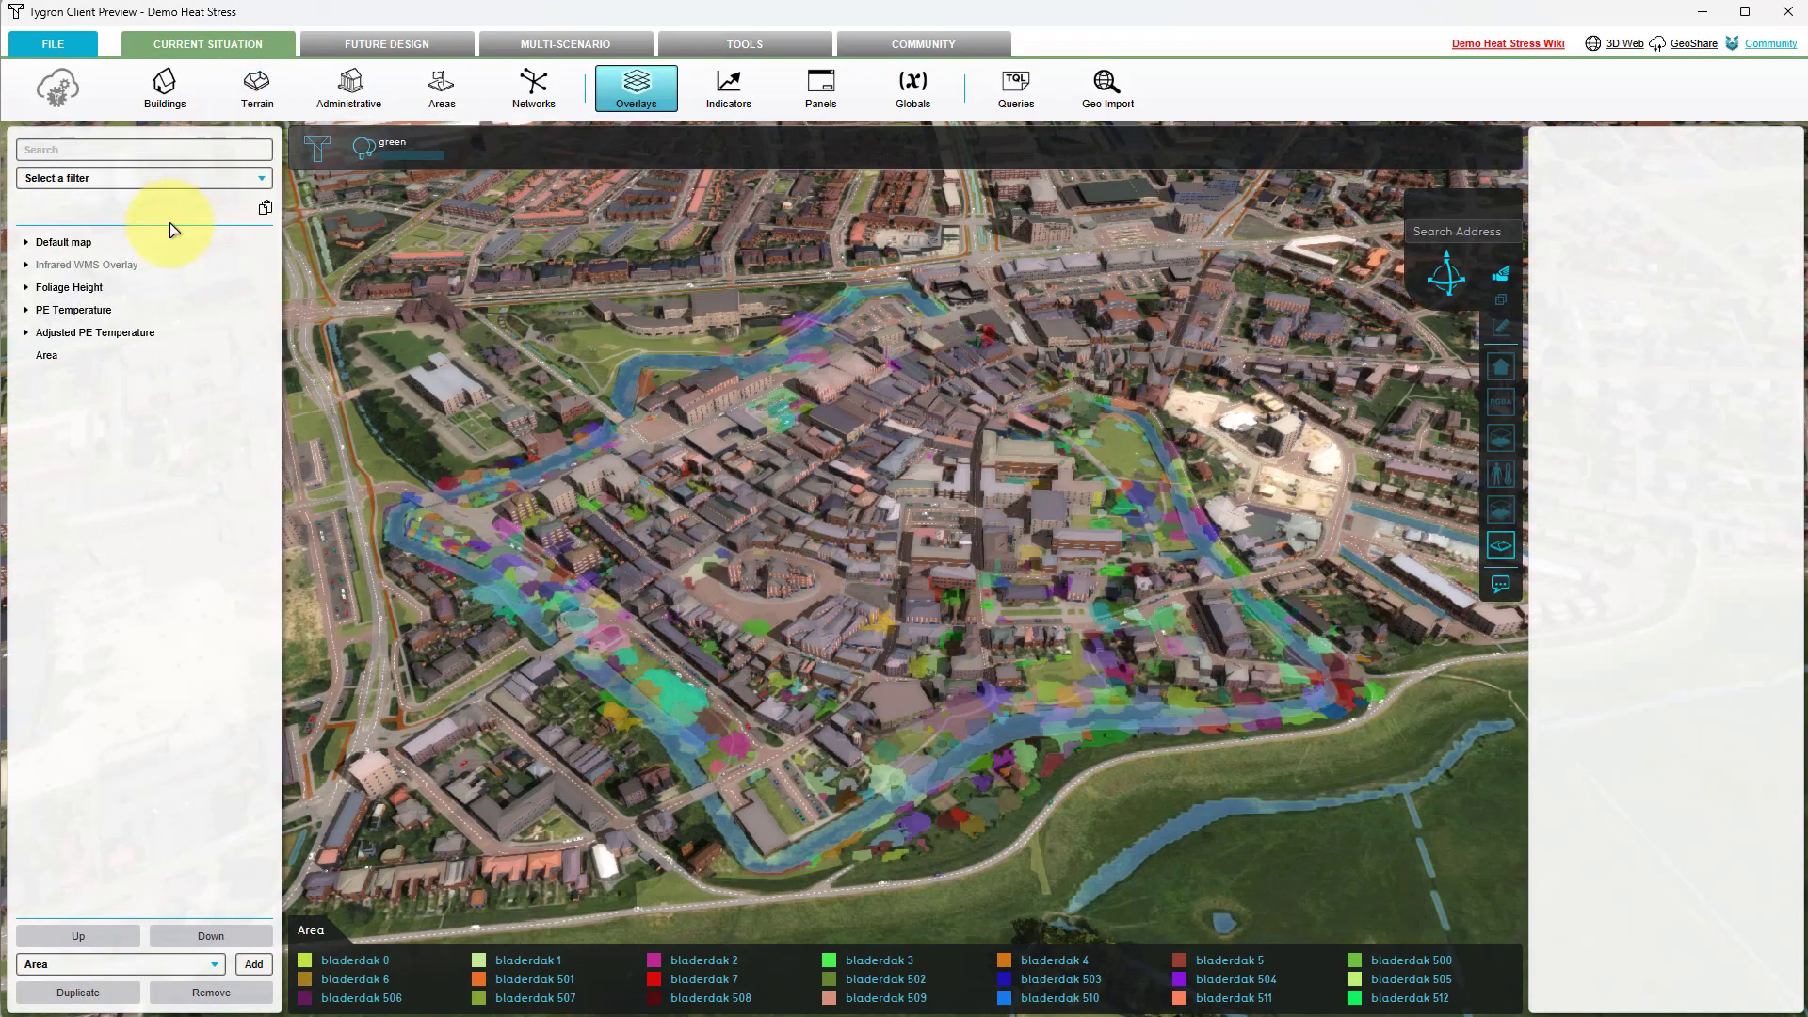
pyautogui.moveTo(429, 106)
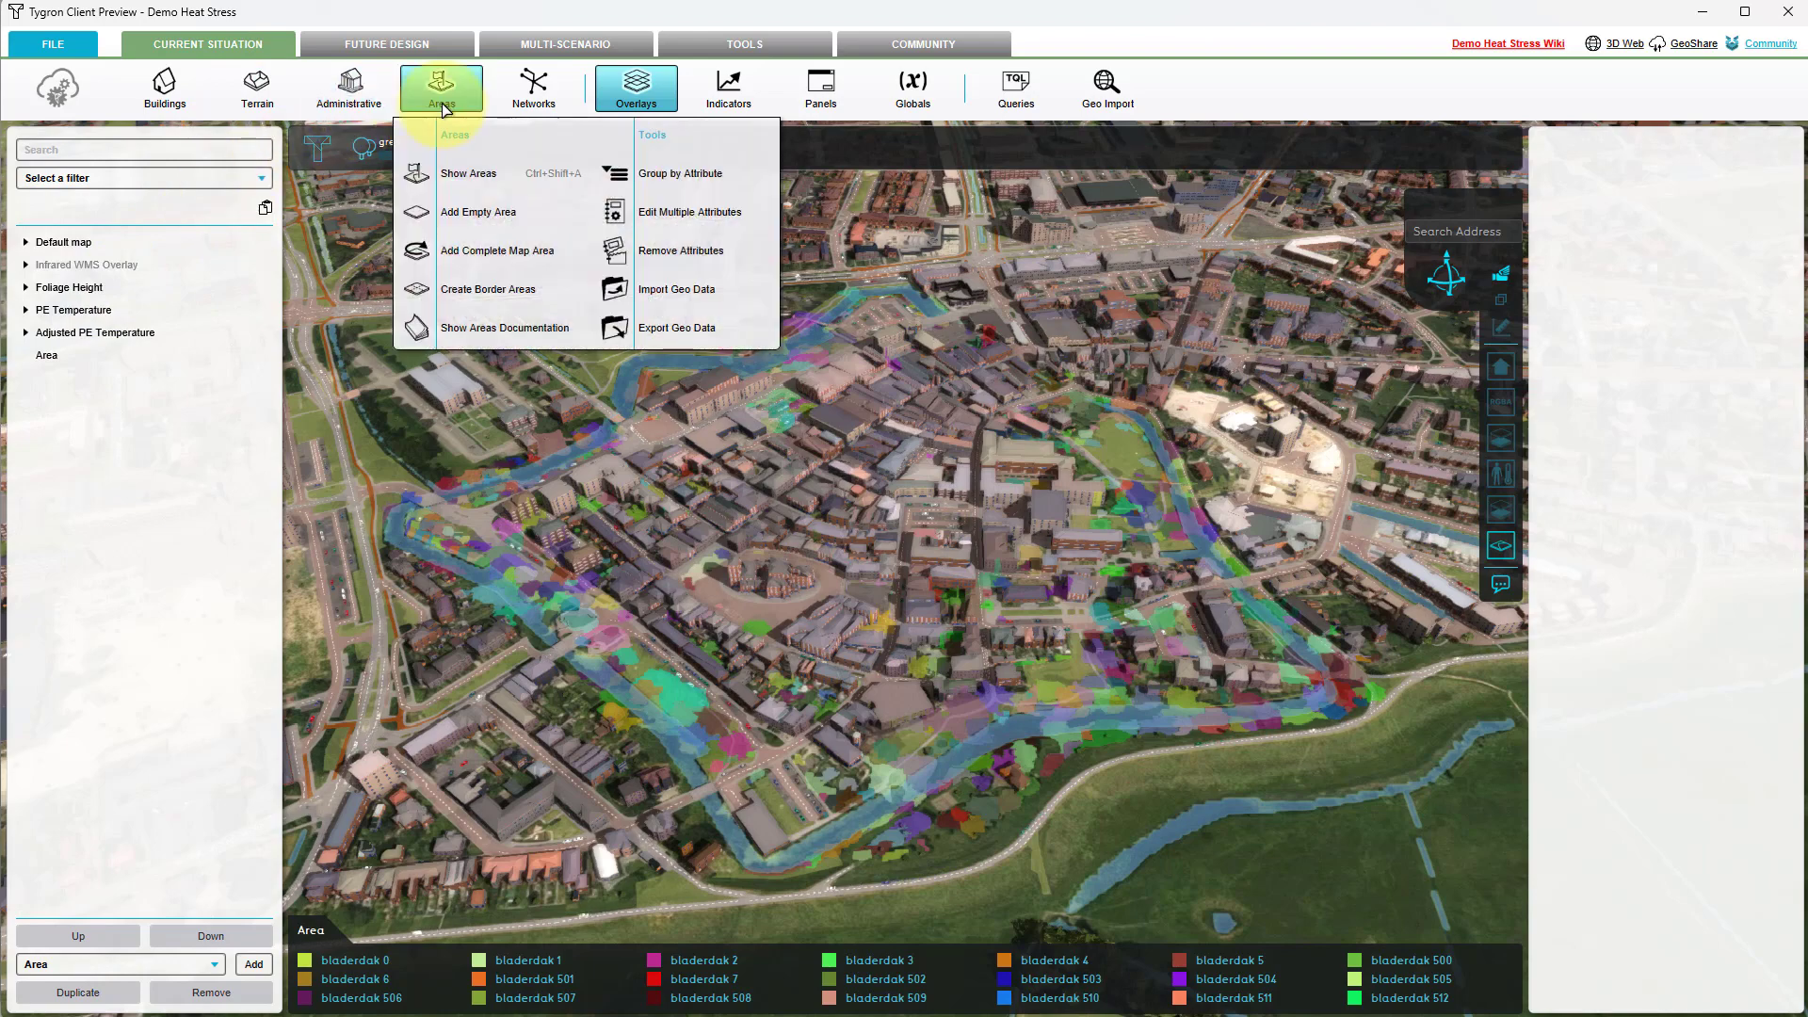
pyautogui.click(678, 291)
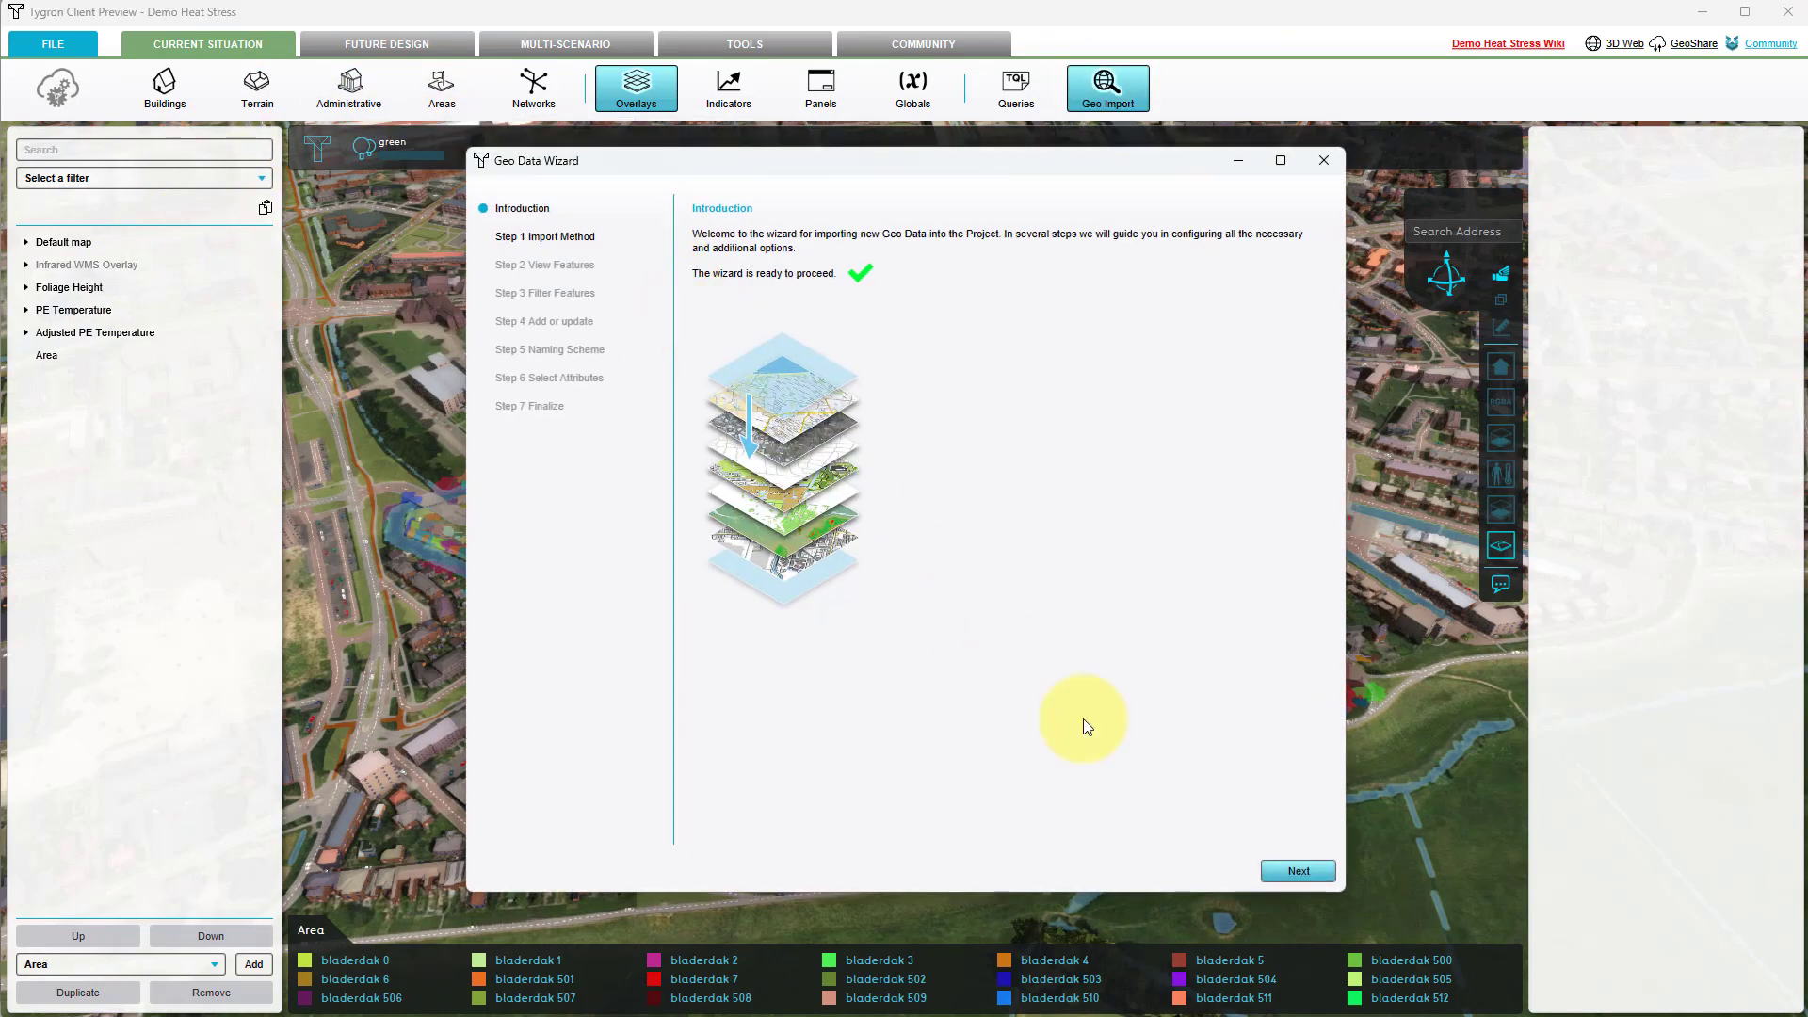
pyautogui.click(1277, 872)
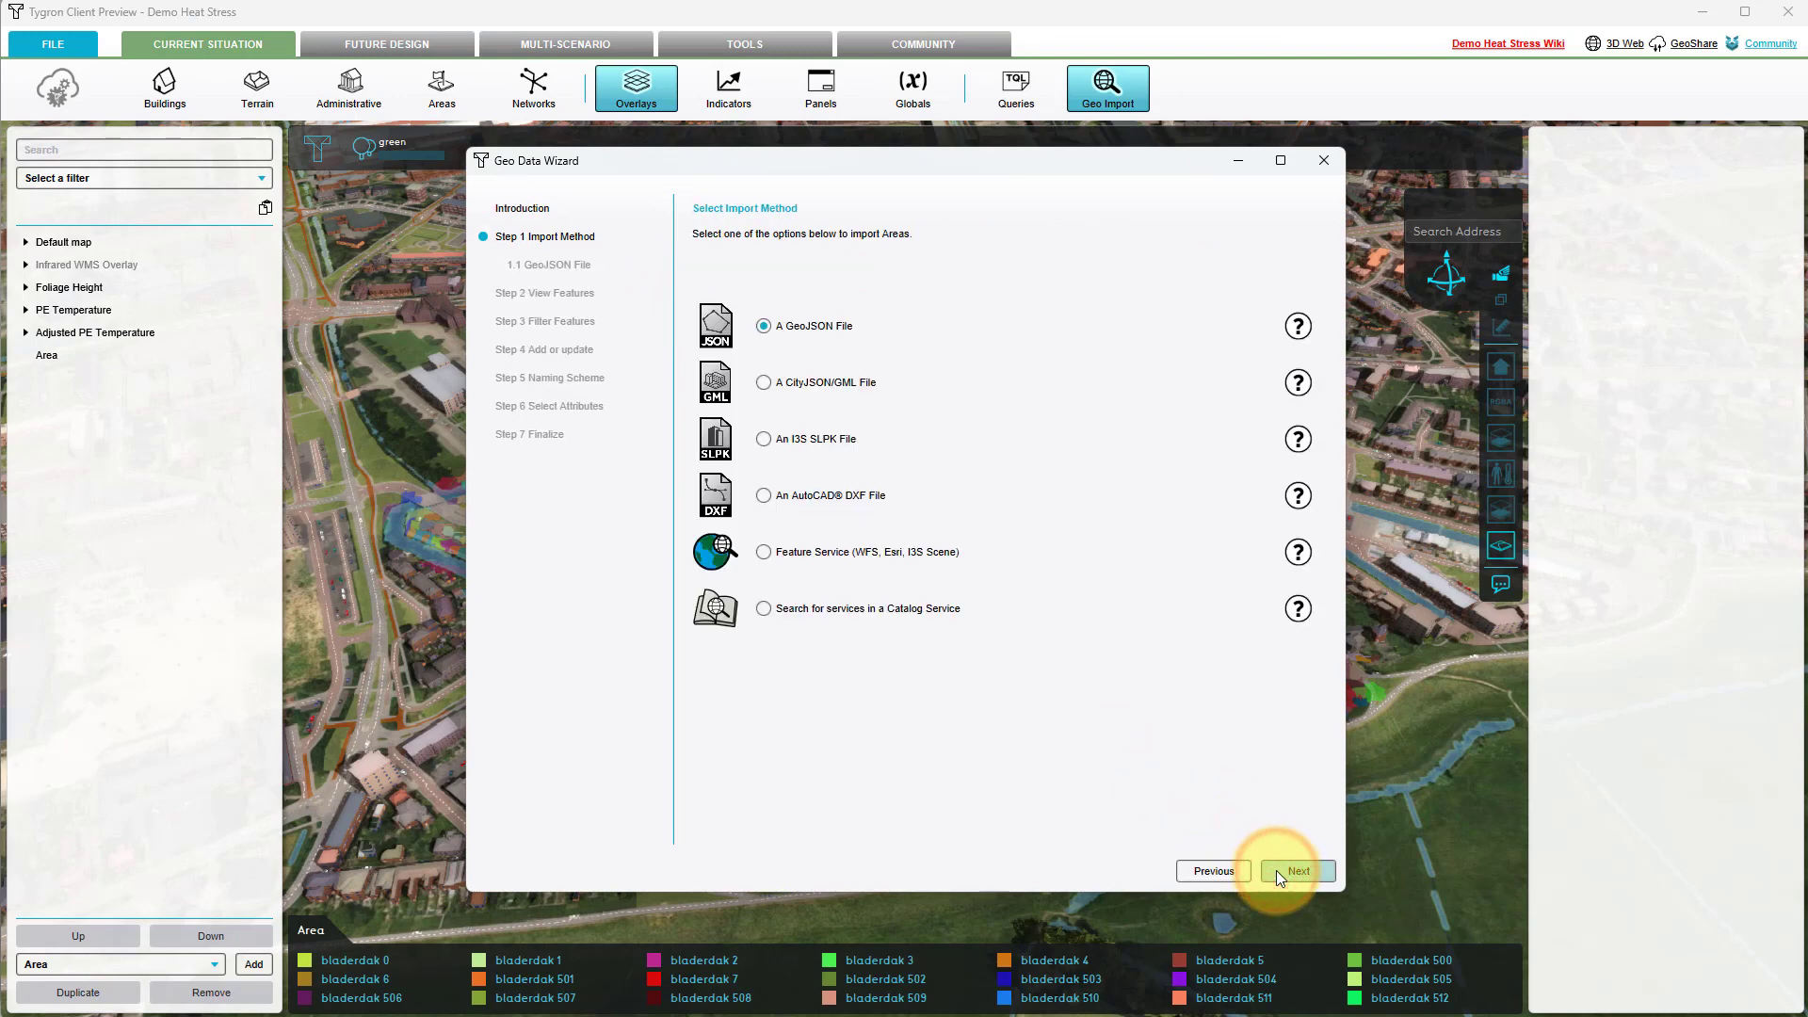
pyautogui.click(843, 612)
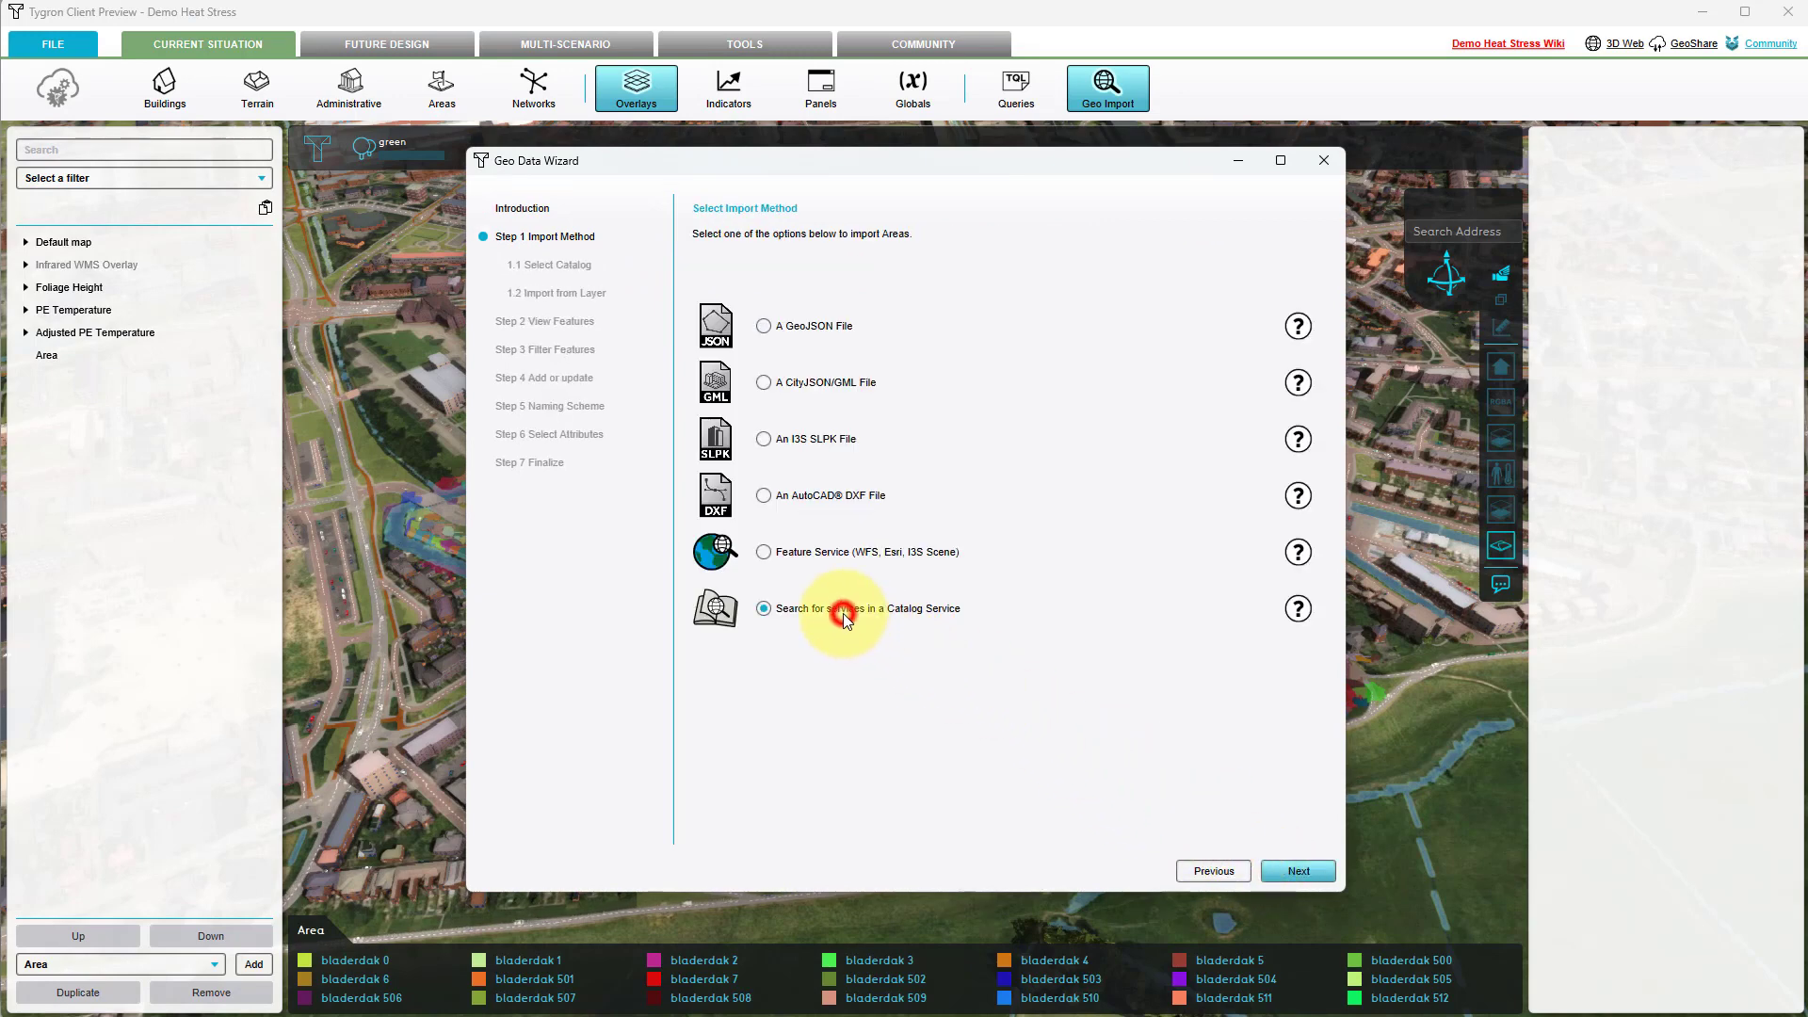
pyautogui.click(1292, 871)
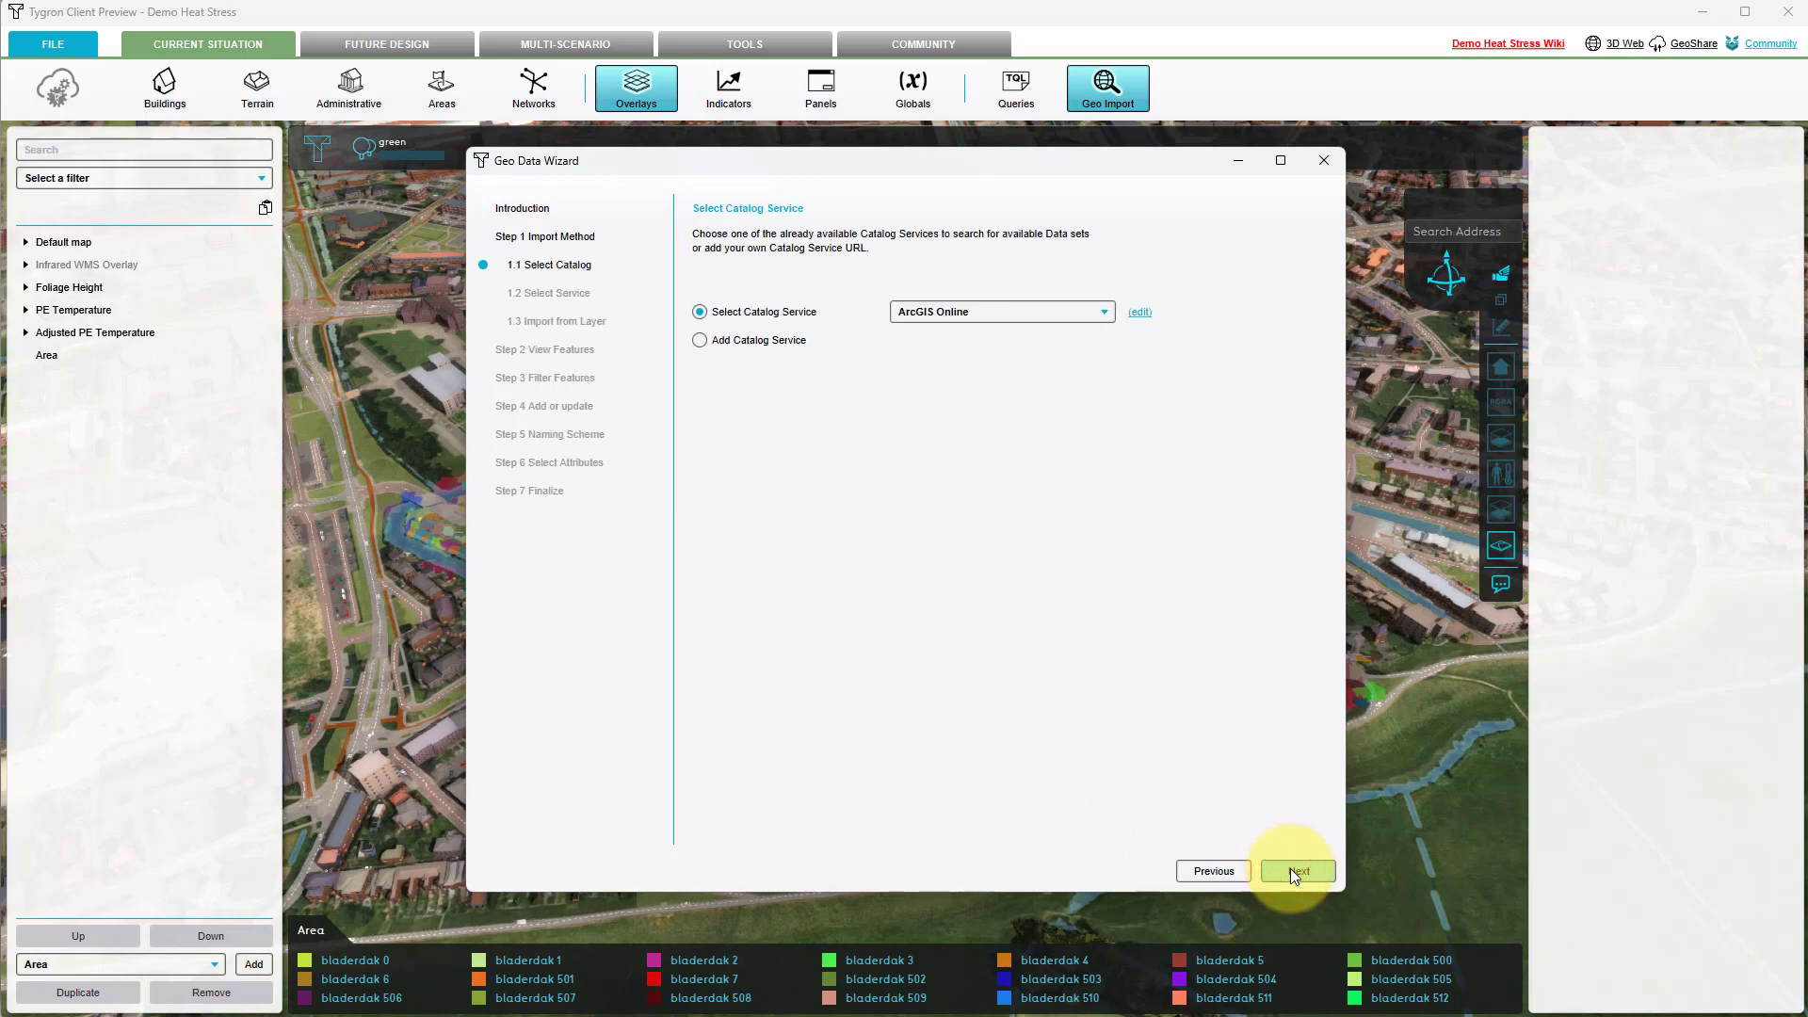
pyautogui.click(1292, 871)
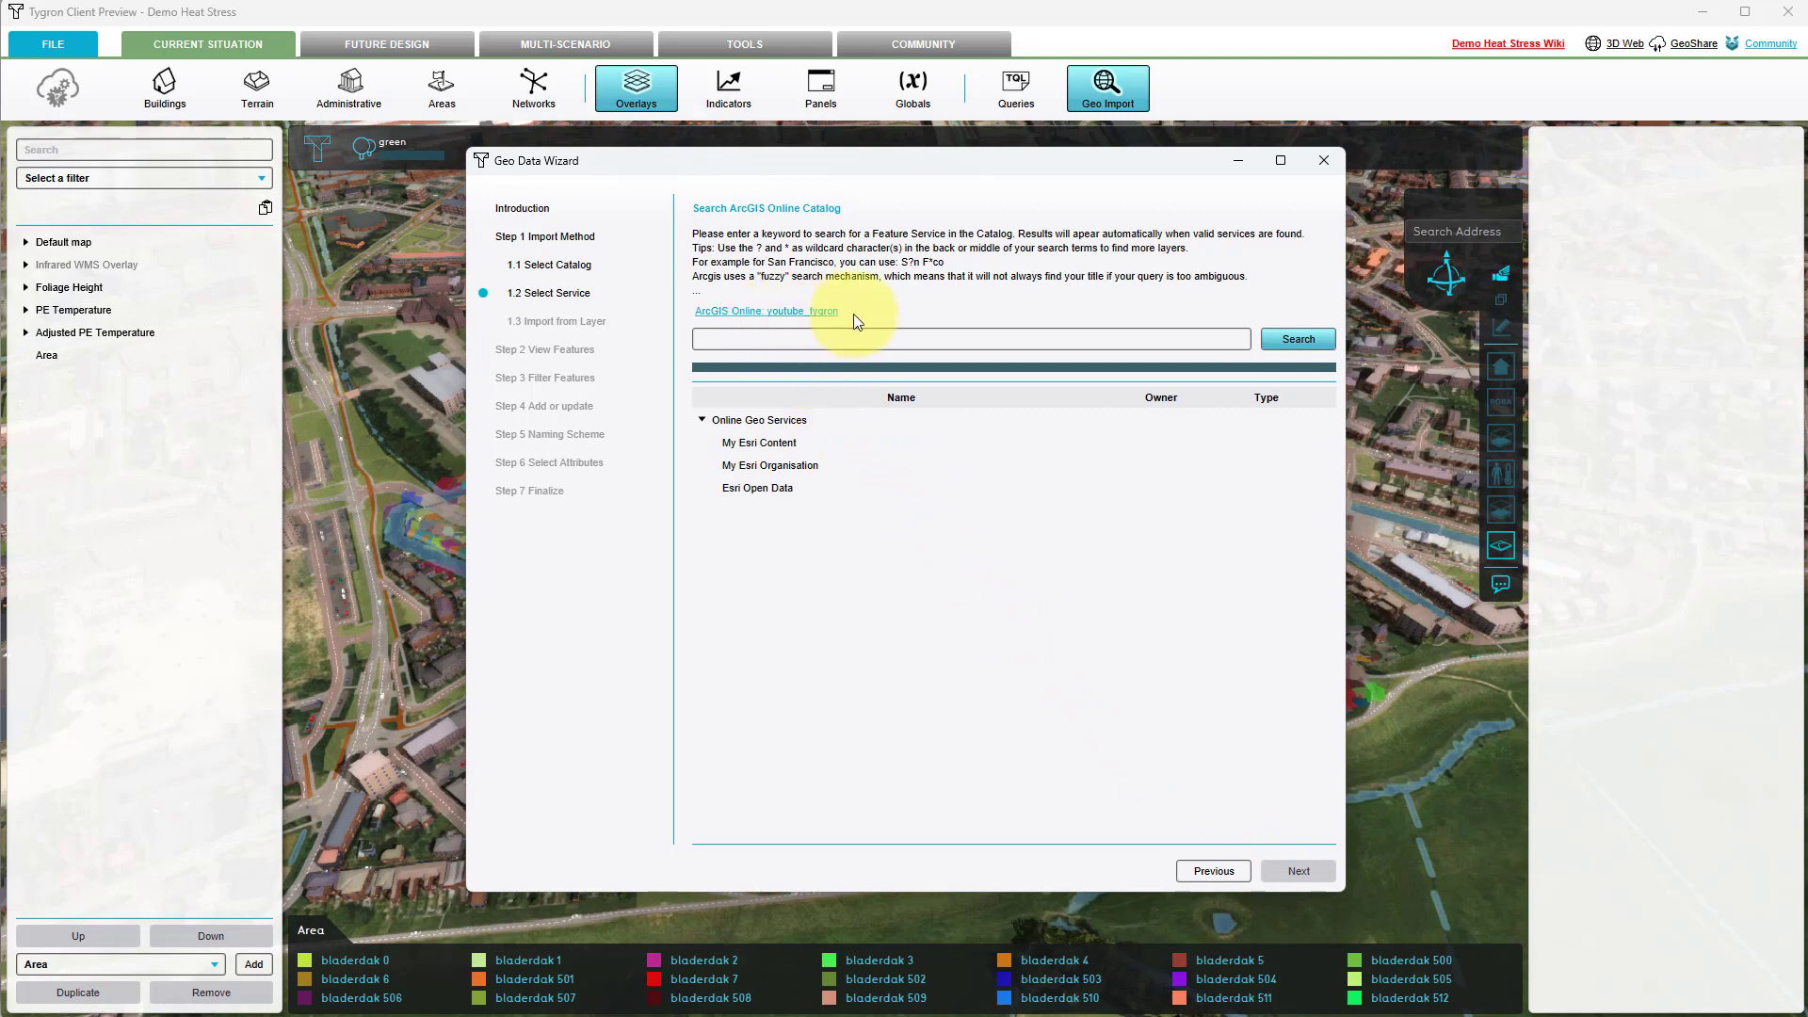
# Search the catalog for "tree foliage" and select the tree_foliage feature service under My Esri Organisation
pyautogui.click(1208, 336)
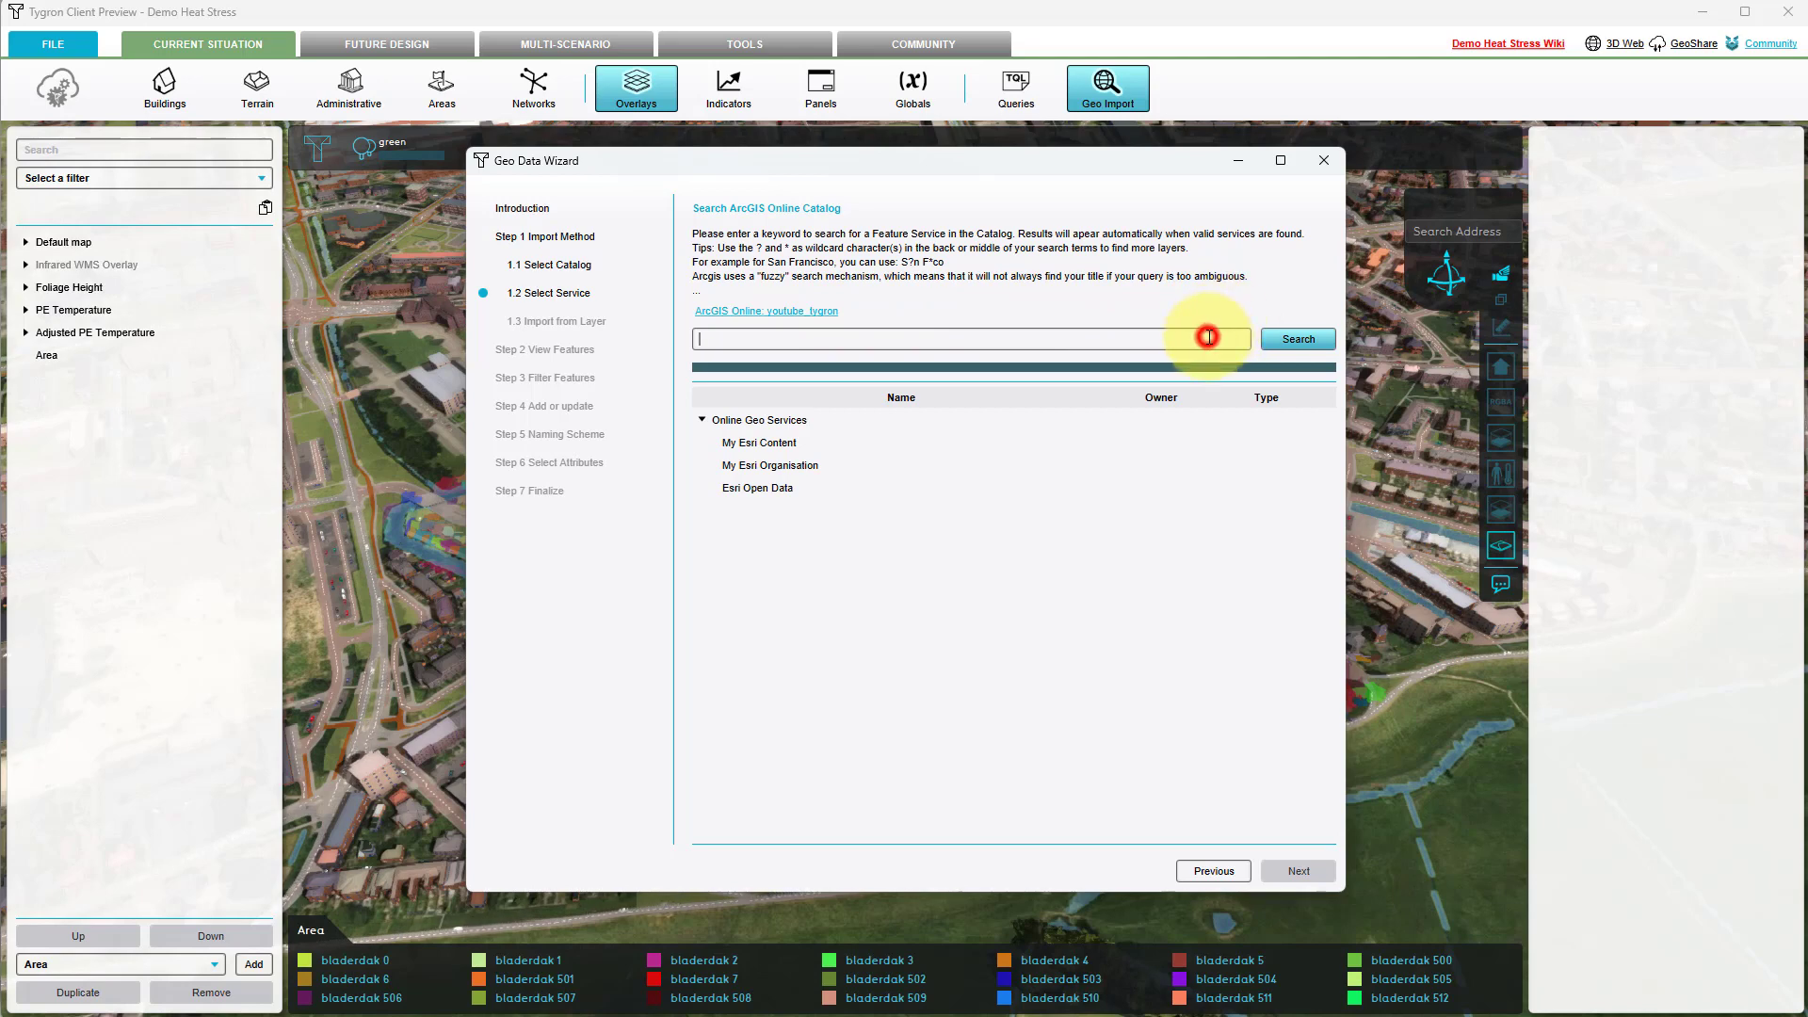
pyautogui.write('tree foliage')
pyautogui.click(1279, 340)
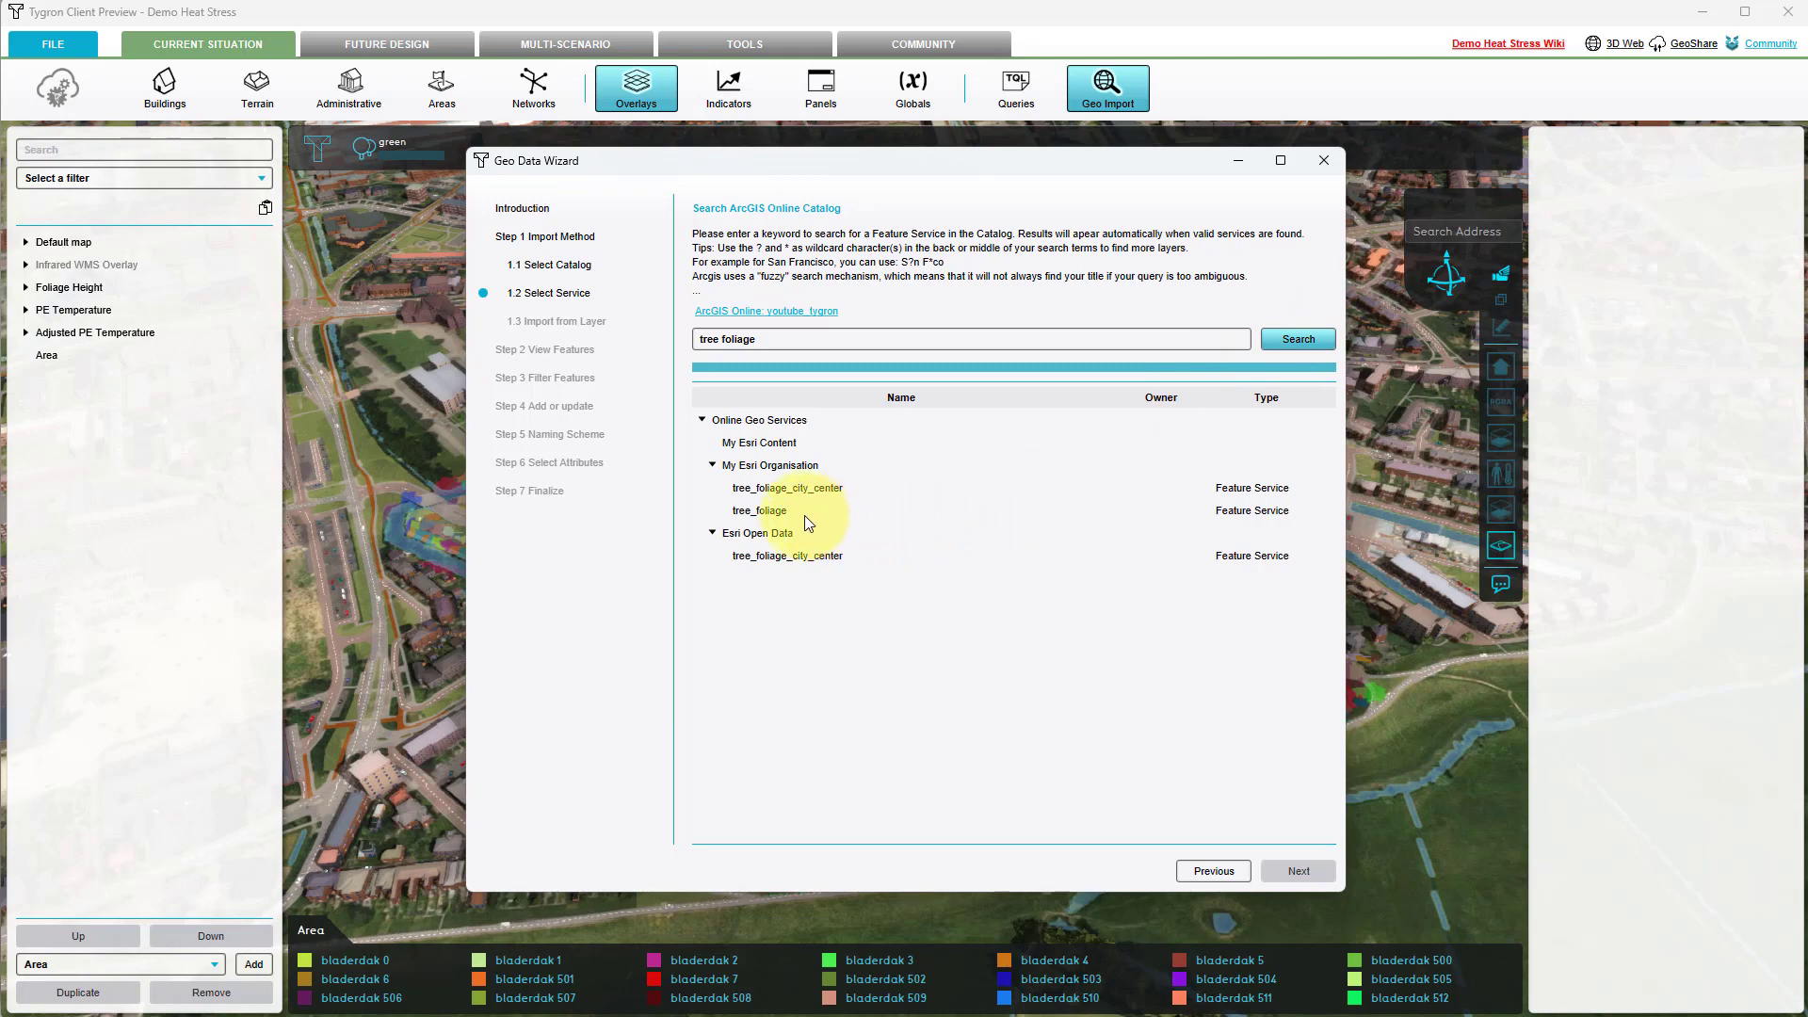
pyautogui.click(763, 513)
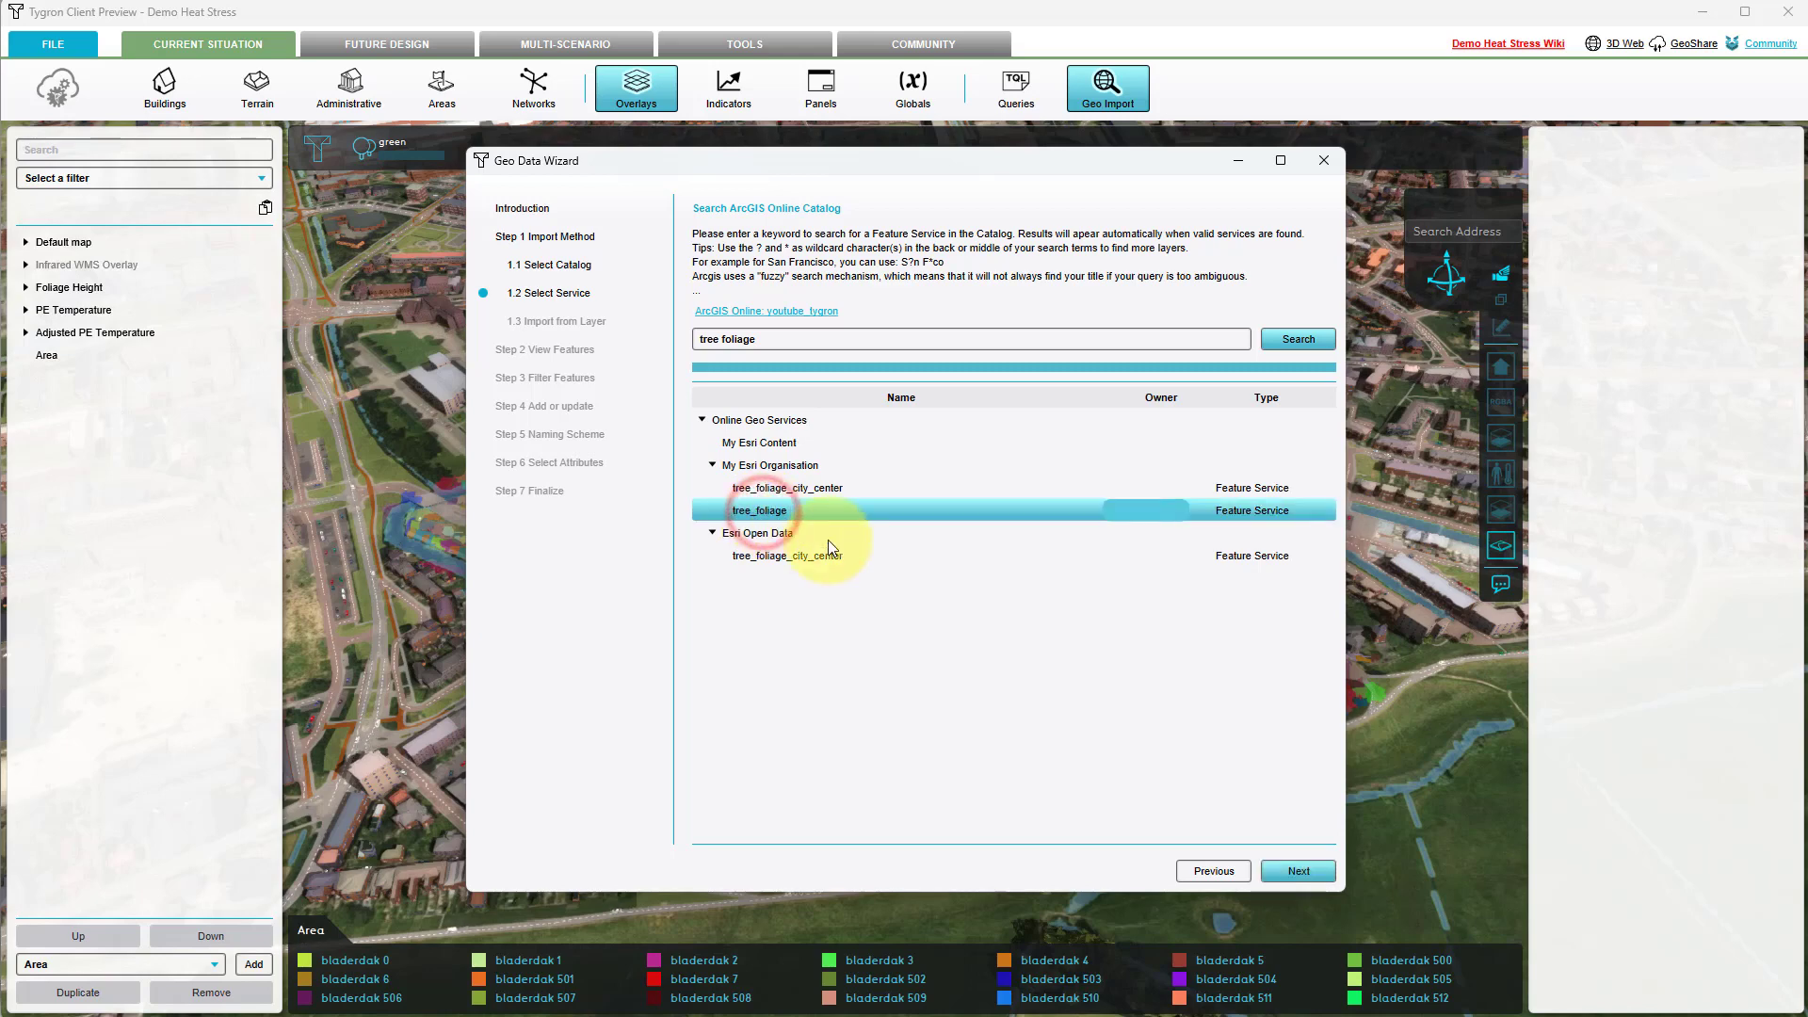
# Load the features of the bladerdak layer with EPSG:102100, longitude first and query 1=1, and continue to the feature overview
pyautogui.click(1281, 872)
pyautogui.click(1279, 873)
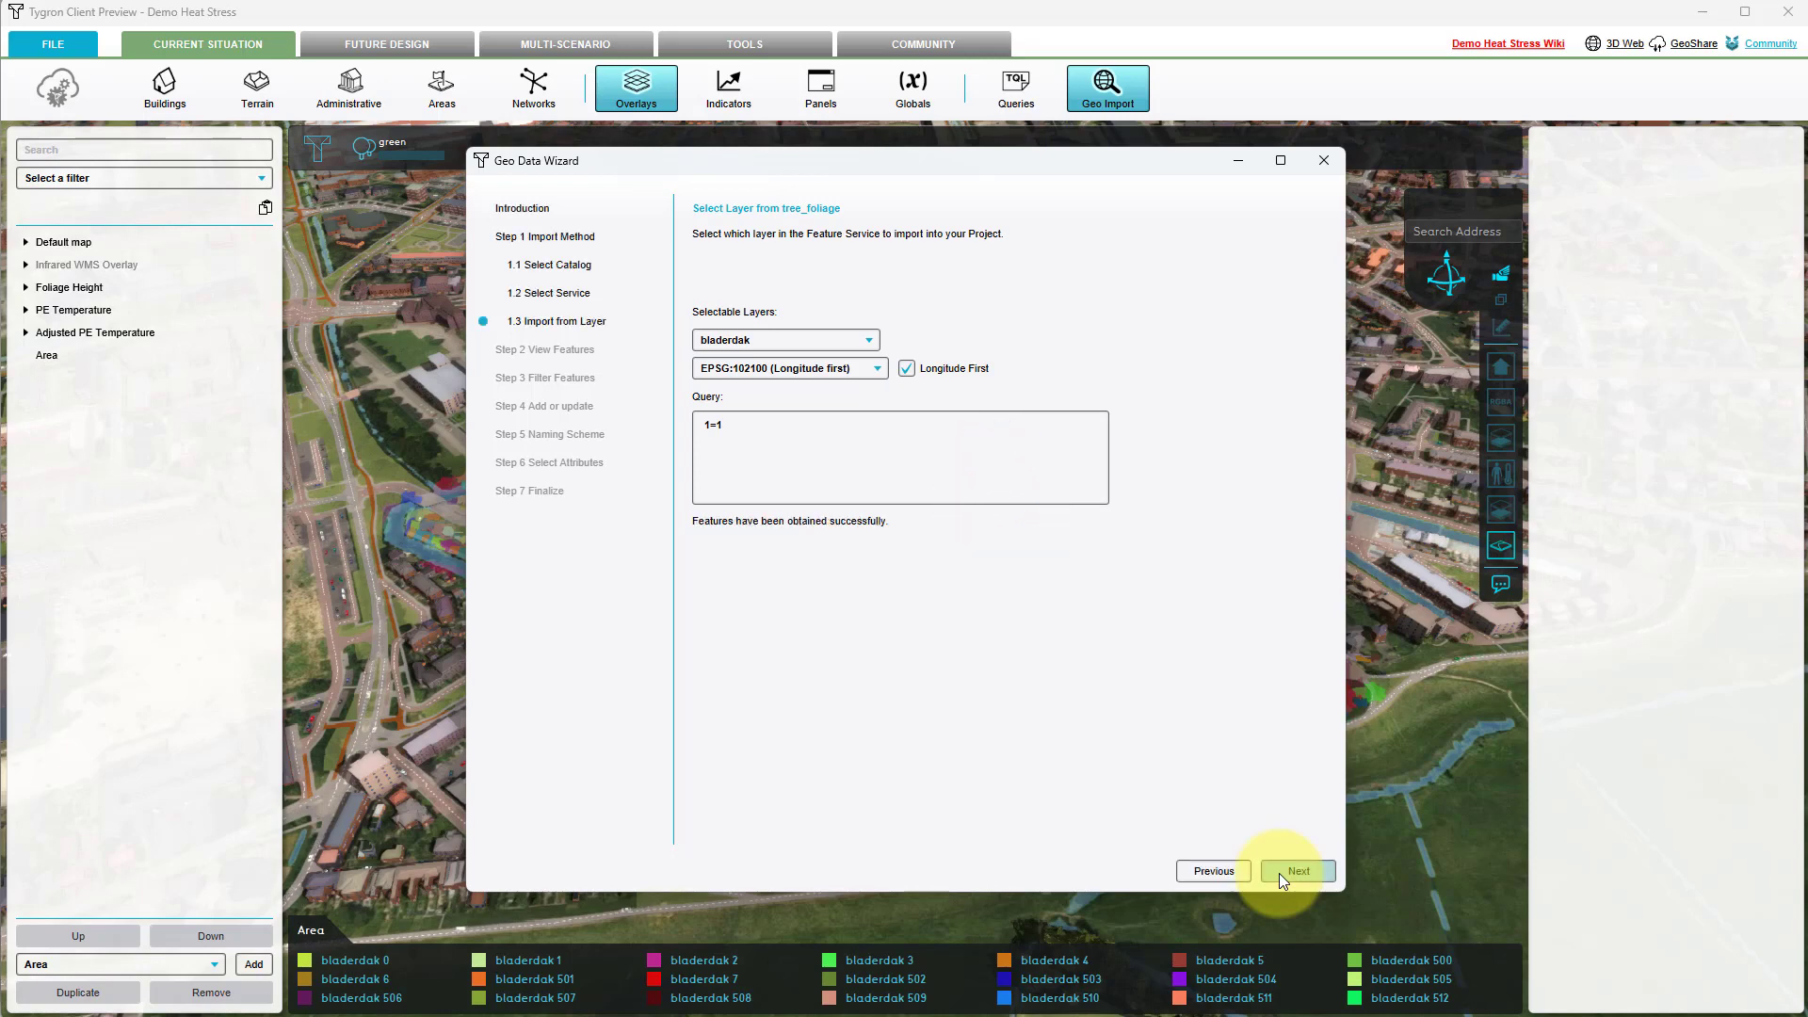
pyautogui.click(1298, 872)
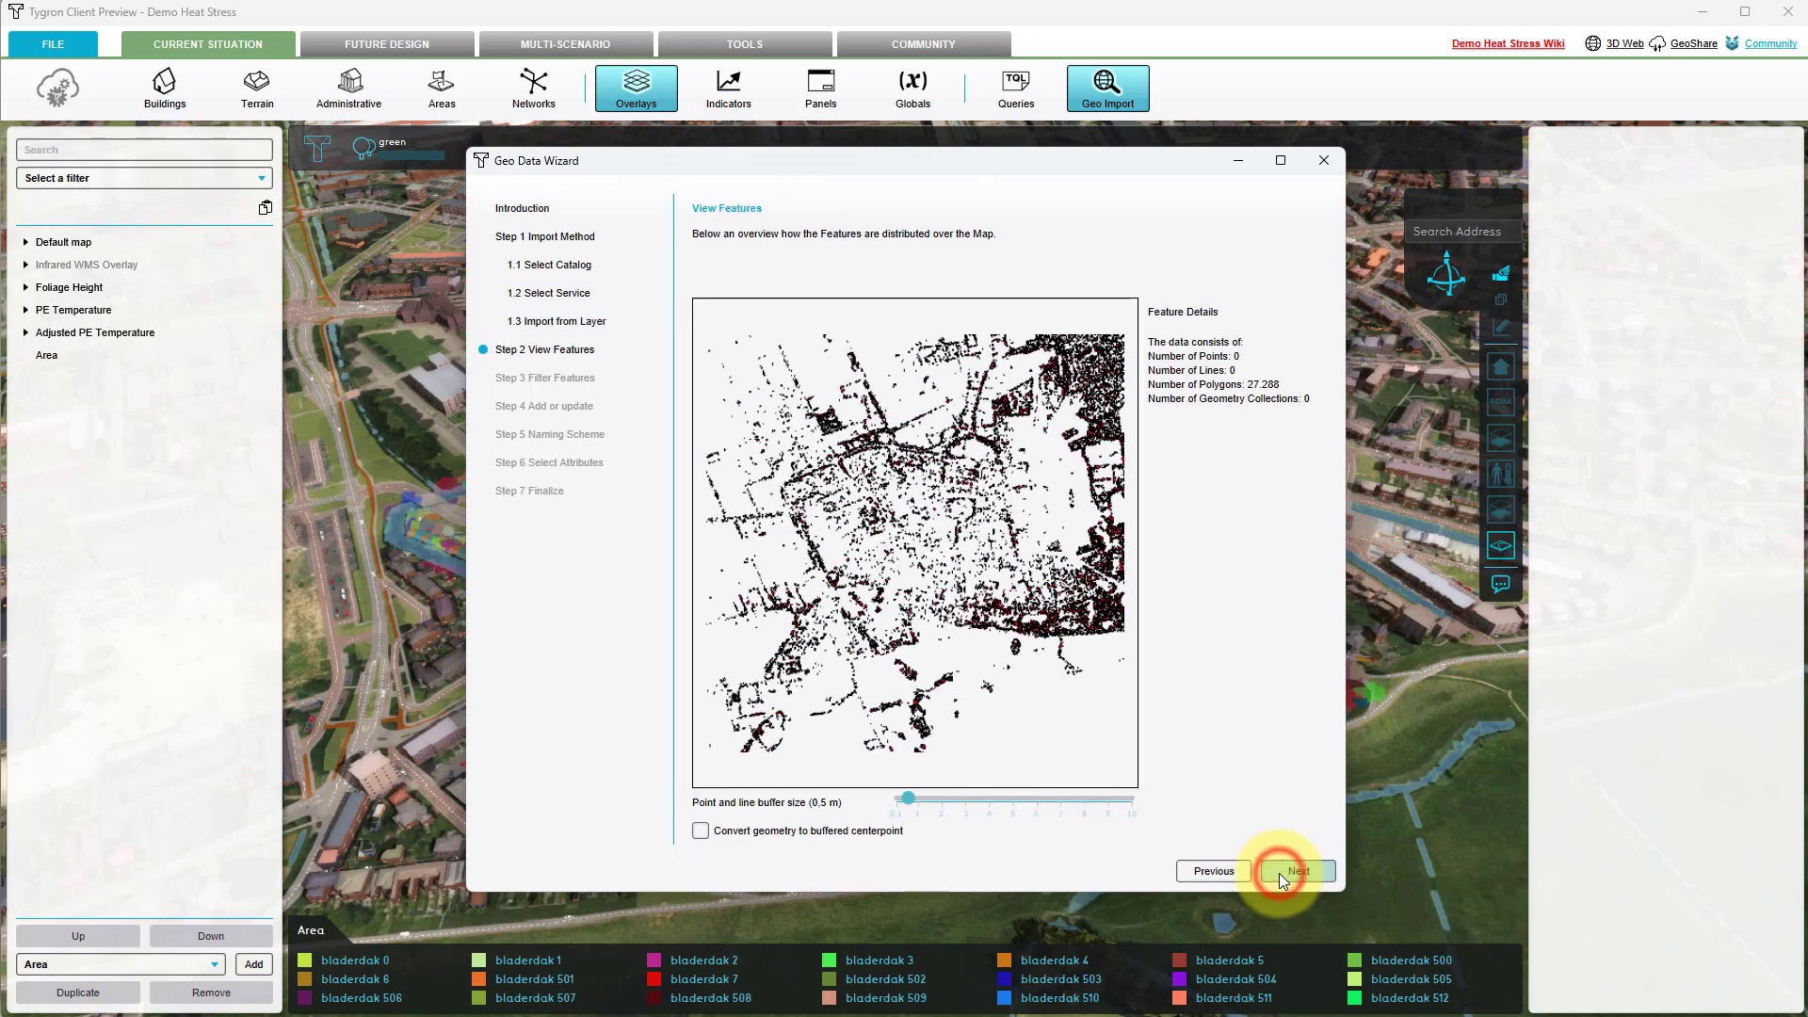